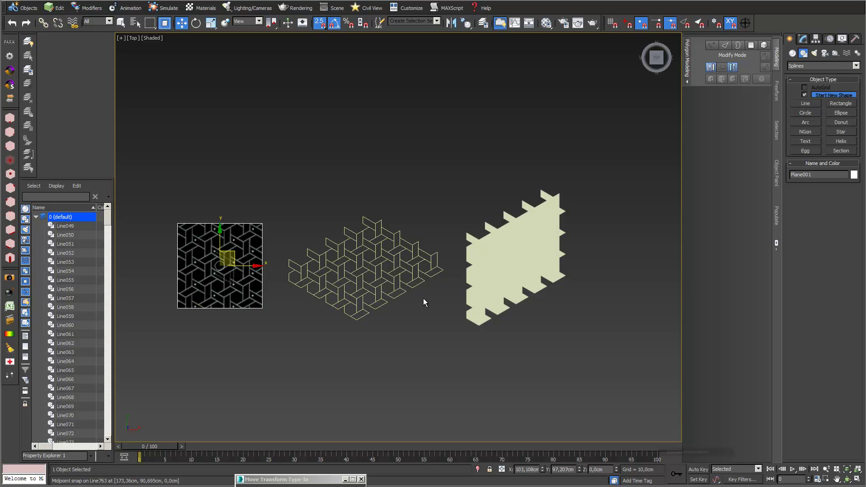
click(504, 272)
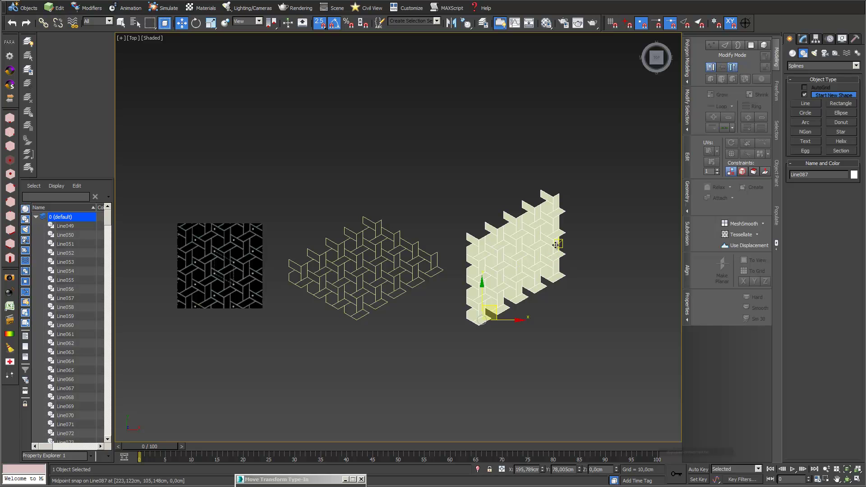
middle_drag(536, 243, 491, 214)
scroll(516, 235, up, 2)
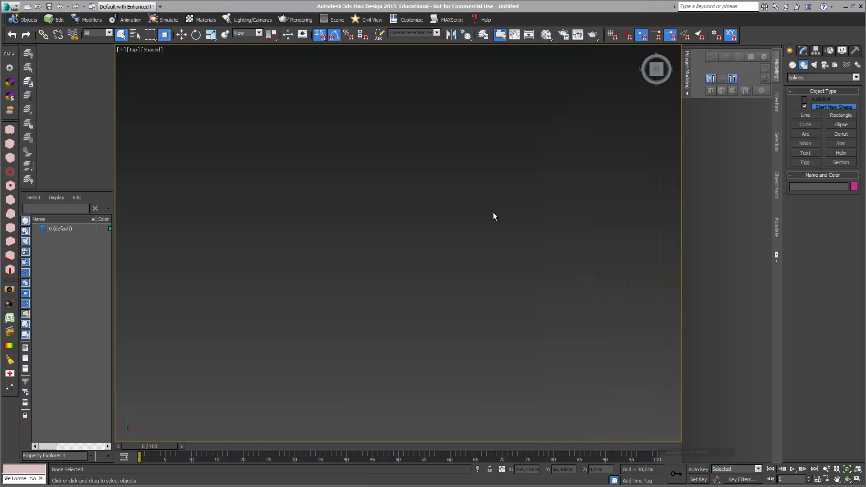
Step: Check the display units and the system unit scale in the unit setup without changing them
click(414, 21)
mouse_move(419, 37)
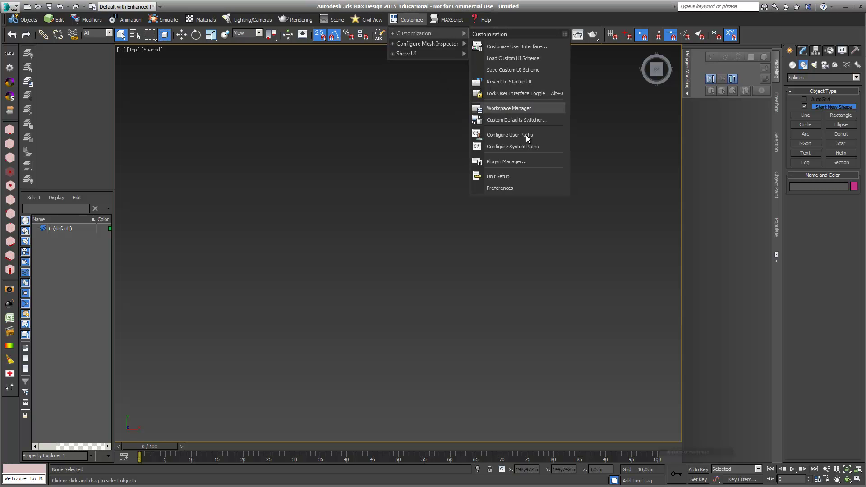
click(527, 176)
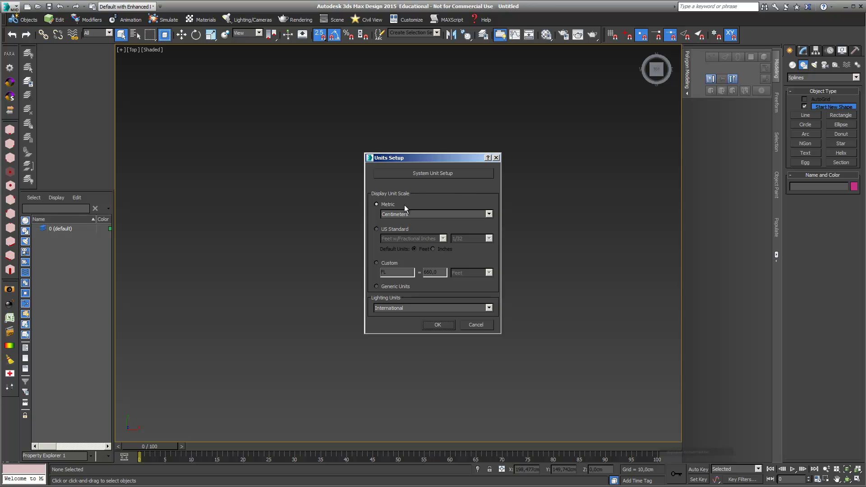
click(410, 174)
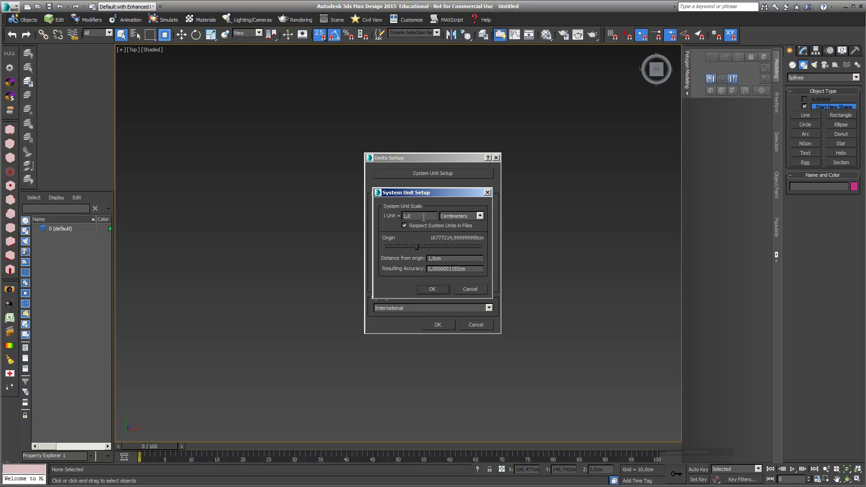
click(468, 289)
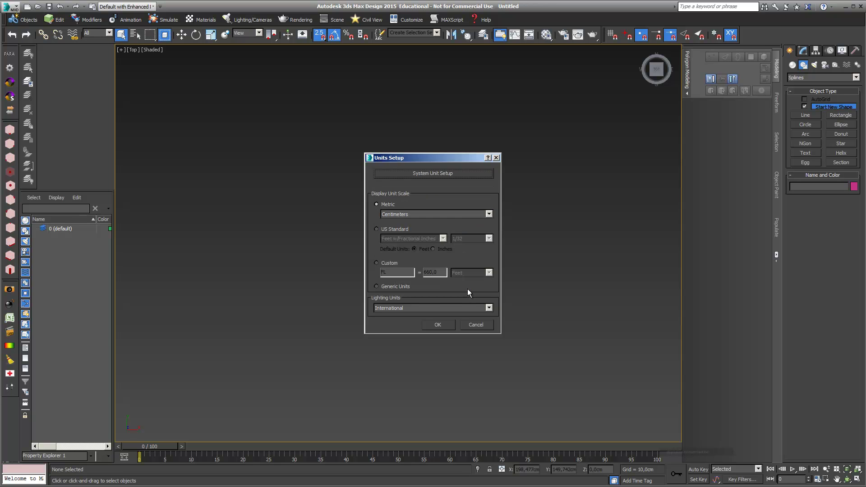
click(476, 325)
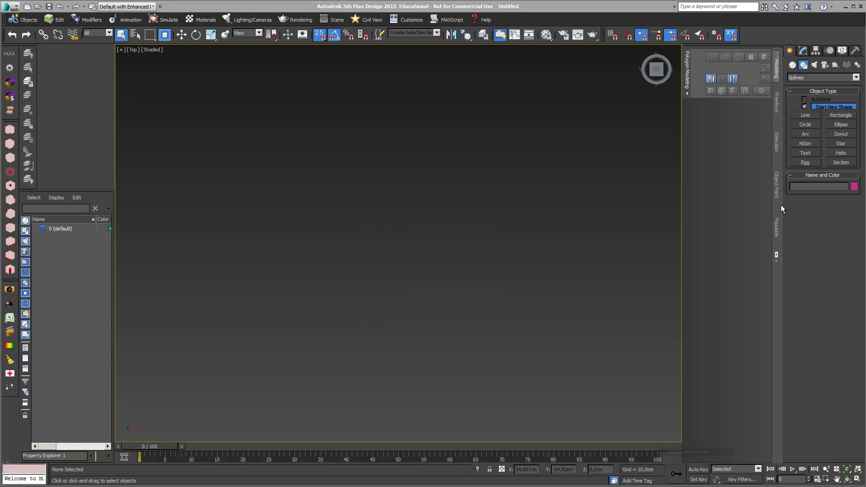
Step: Create a 30 × 30 cm plane at the origin using exact numeric entry
click(794, 65)
click(841, 145)
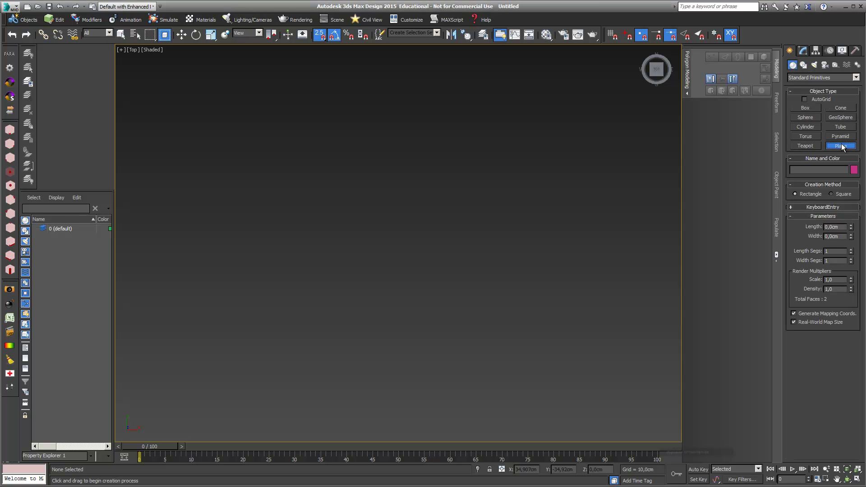
click(811, 208)
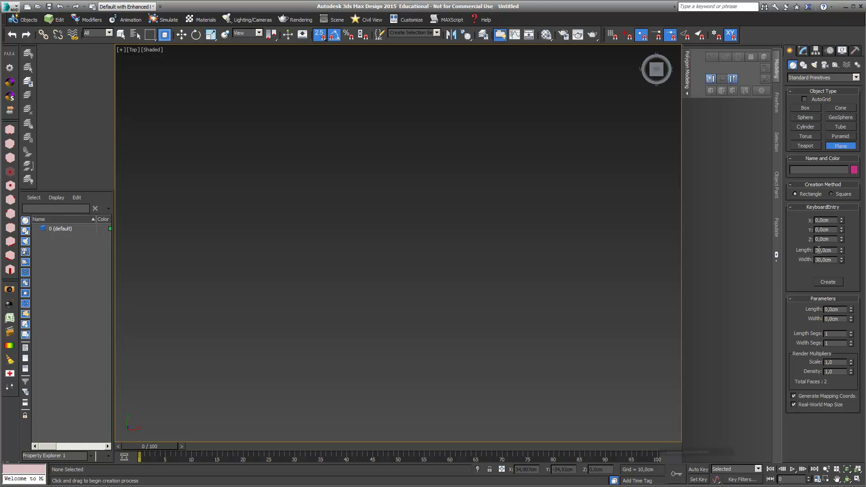
click(828, 282)
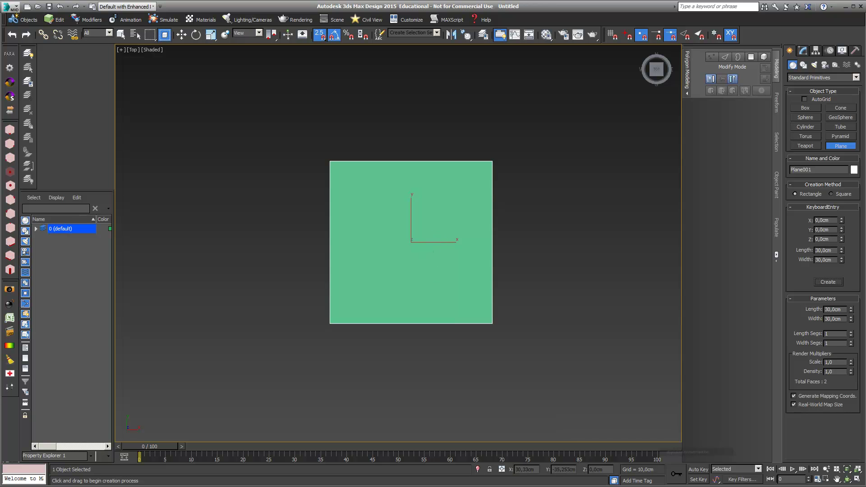
key(q)
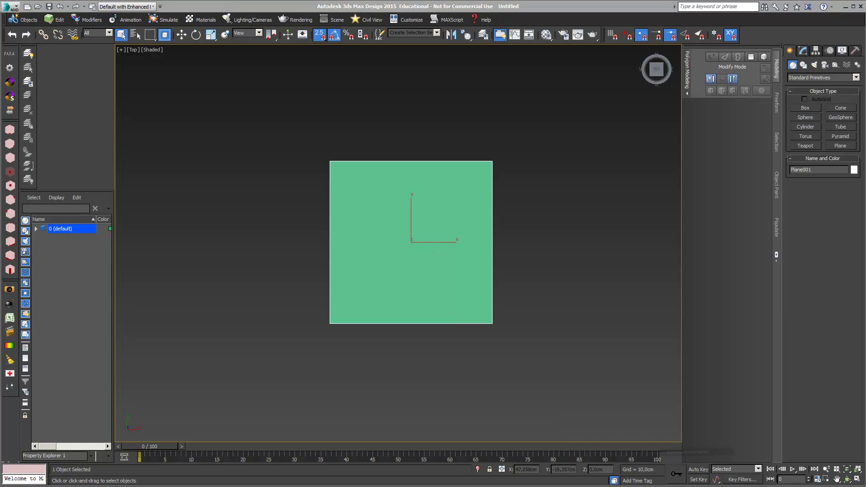
Step: Replace the material in the first sample slot with an Autodesk Generic material
click(545, 35)
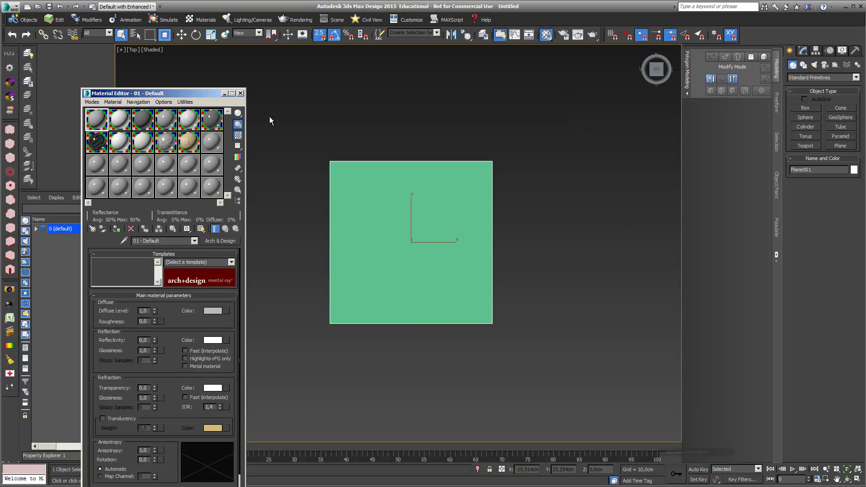
click(92, 228)
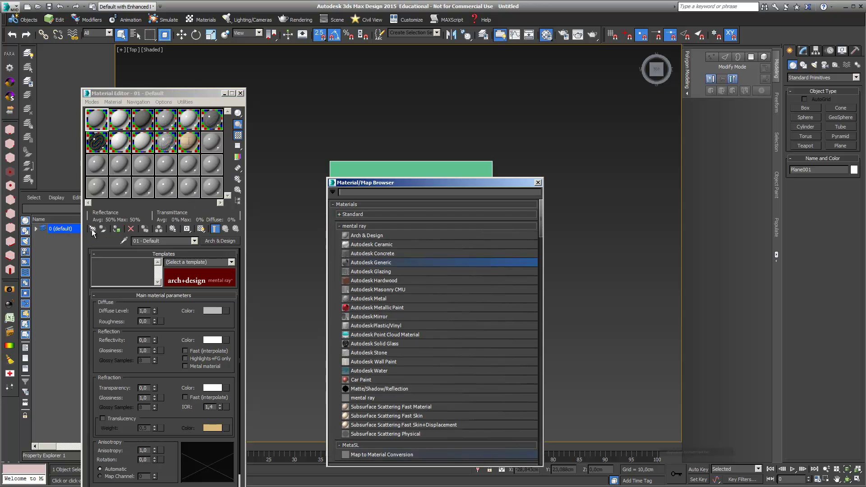
double_click(362, 263)
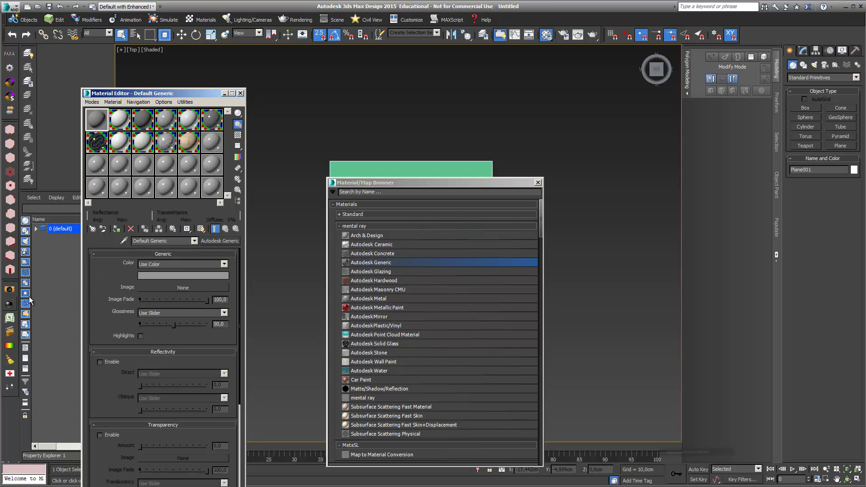
Step: Load the bitmap Gruenbaum_28_tiling_Persian_Invers as the generic material's image map
click(148, 288)
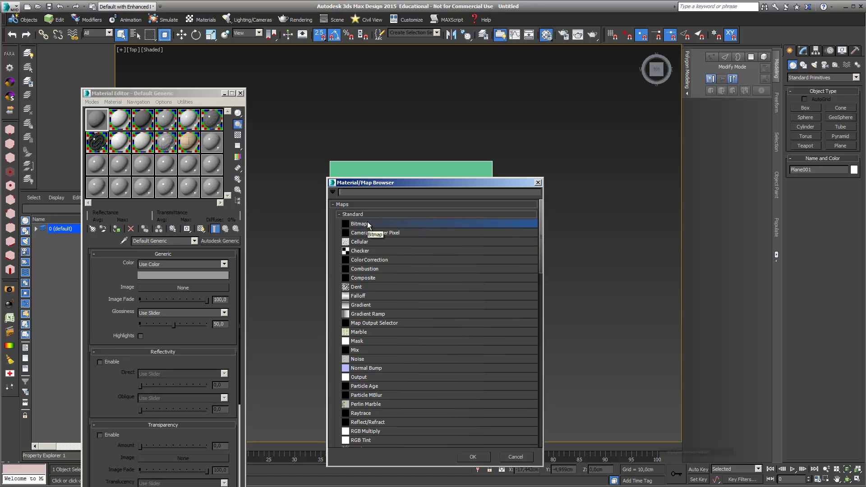
double_click(354, 225)
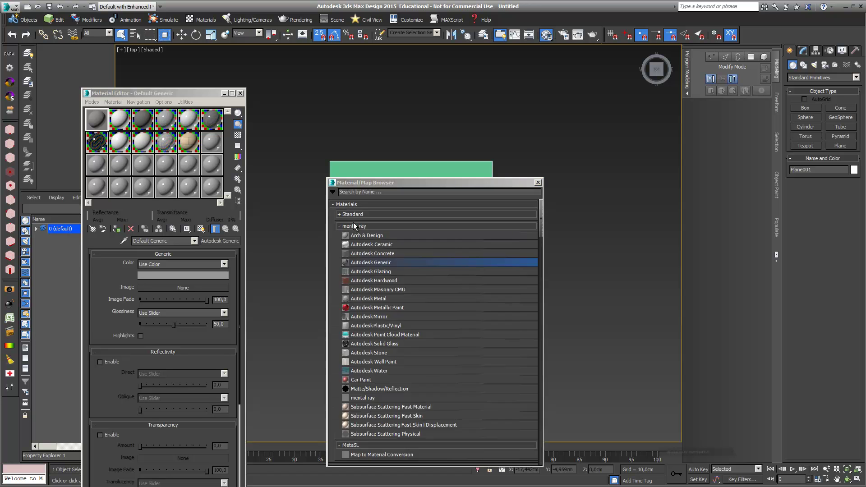
click(178, 209)
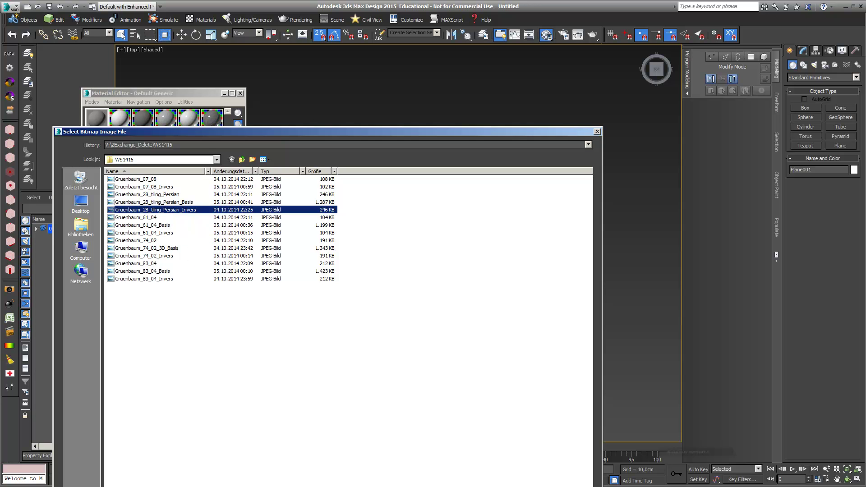
double_click(178, 209)
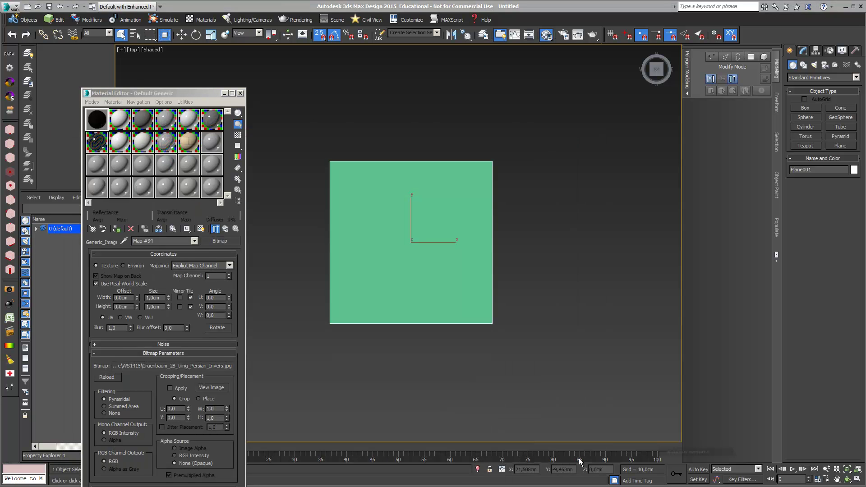
Step: Set the bitmap's real-world width and height to 30 cm, and assign the material to the plane with its map shown in the viewport
click(148, 299)
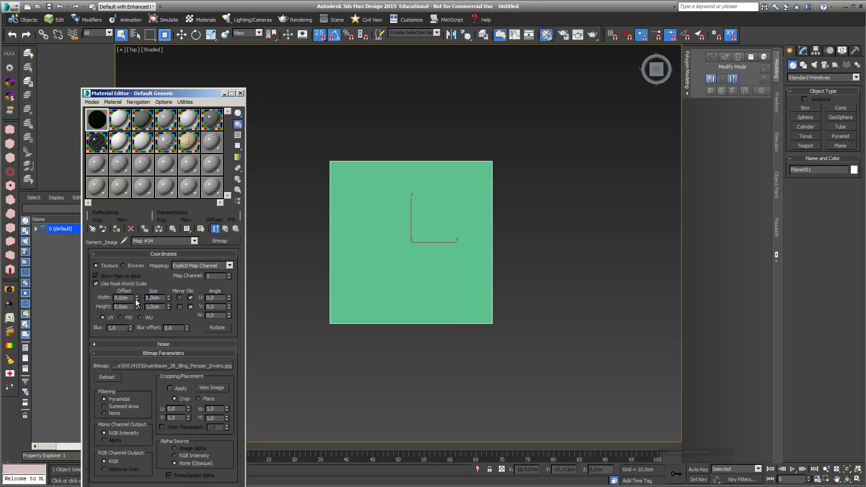
text(30)
key(Return)
click(147, 307)
text(30)
click(117, 233)
click(200, 229)
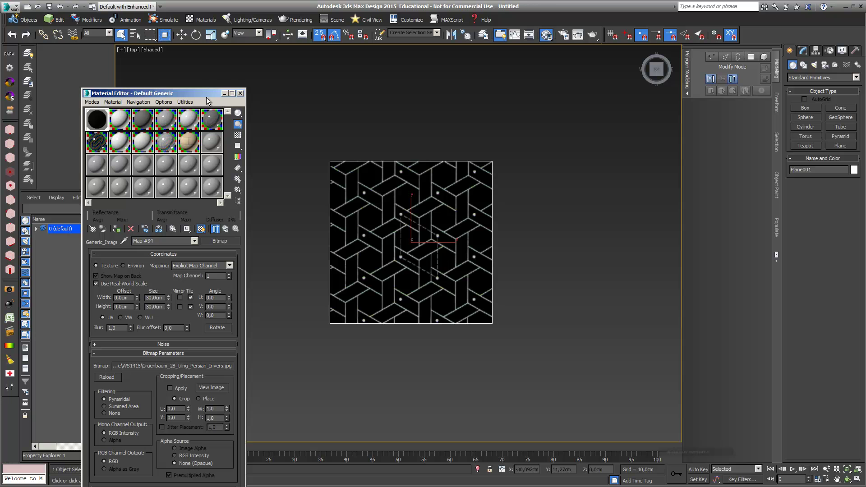
Step: Try the Wireframe display in the top viewport and set its shading to Realistic
click(148, 50)
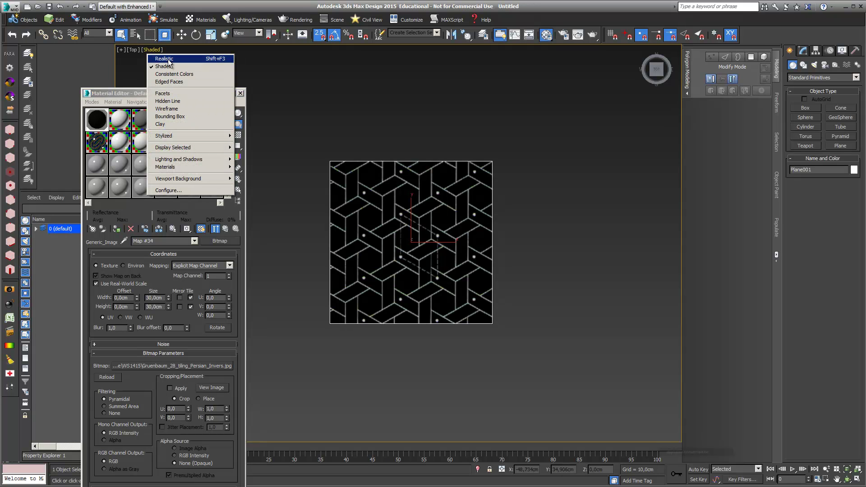
click(176, 109)
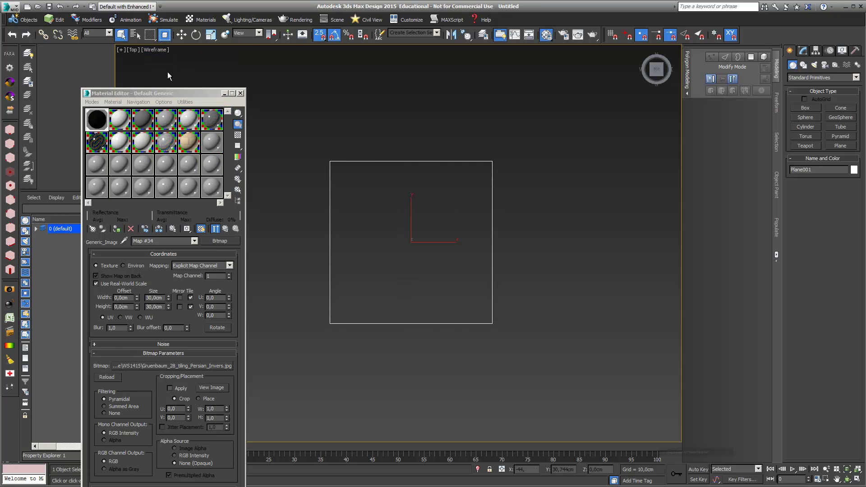
click(165, 50)
click(166, 59)
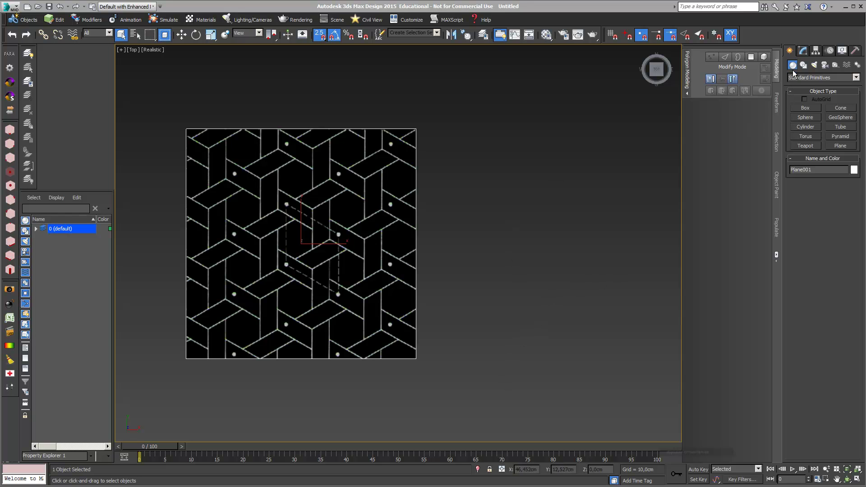
Step: Draw an NGon spline with a radius of about 3.2 cm beside the plane and reduce it to 3 sides
click(805, 65)
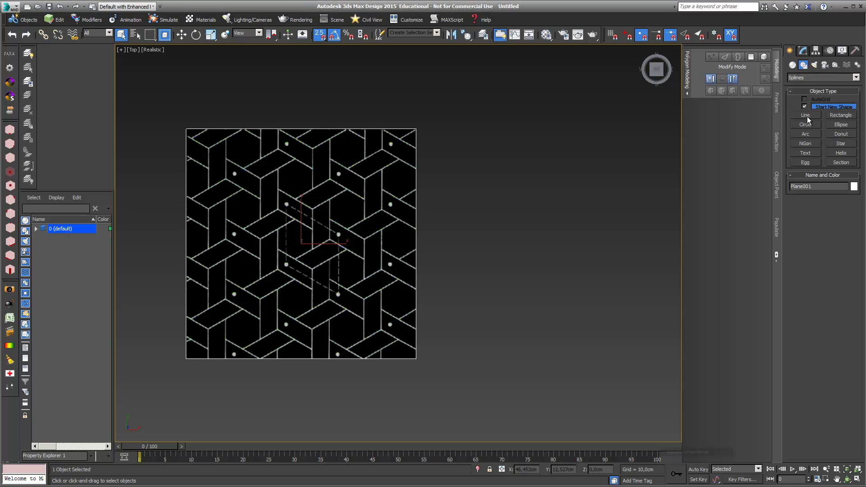
click(807, 143)
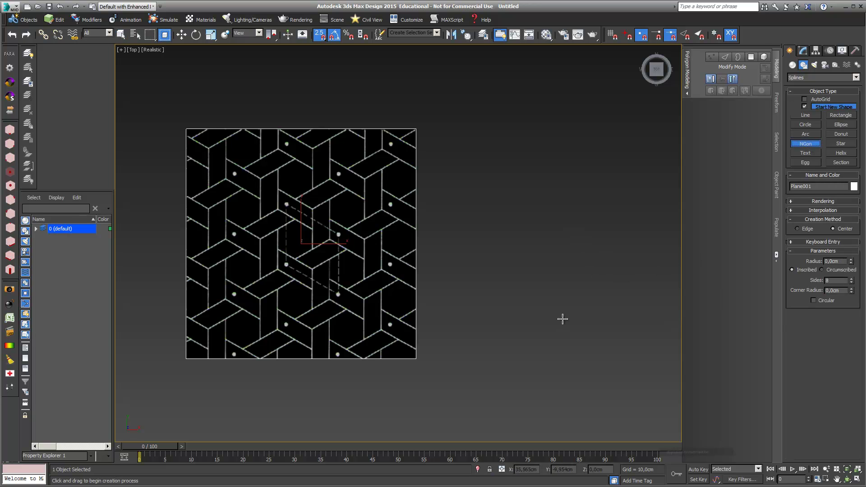
drag(530, 198, 544, 217)
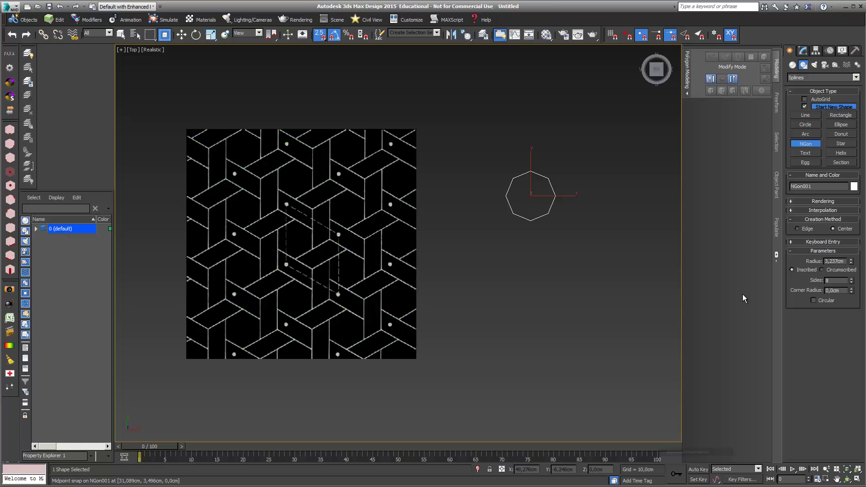
click(852, 282)
click(853, 283)
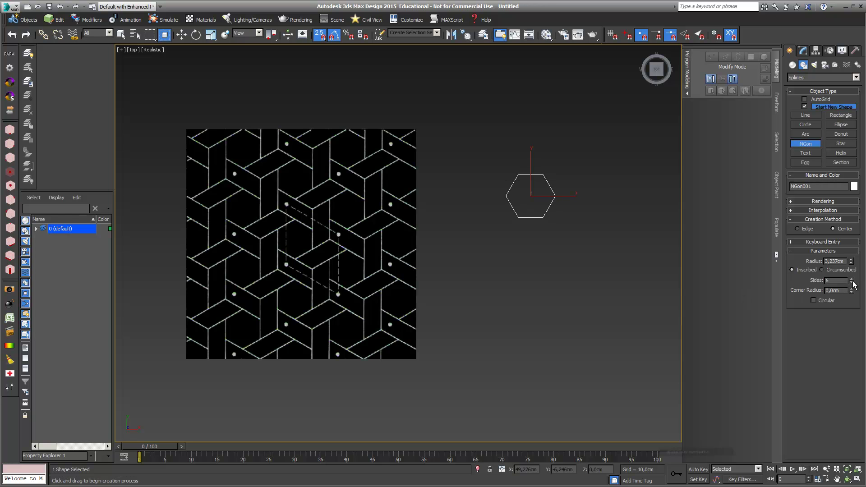
click(853, 282)
click(852, 279)
click(852, 283)
click(852, 283)
click(852, 283)
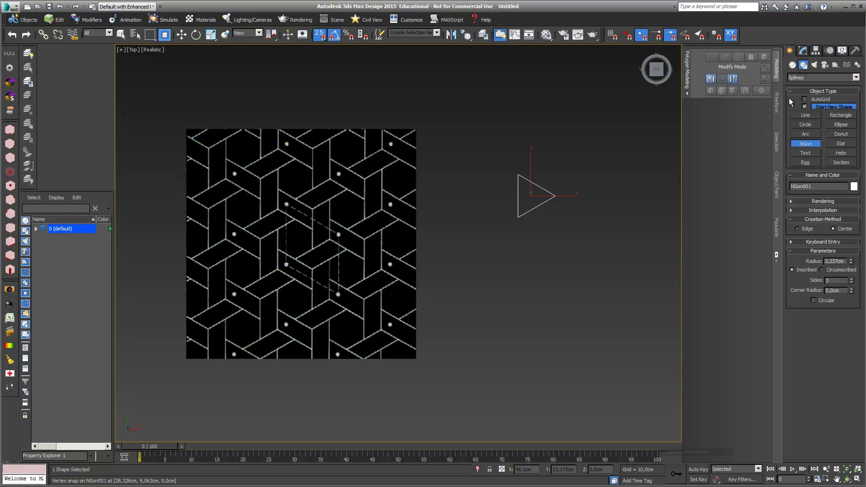
Step: Draw a star spline with radii of about 5.9 and 20.5 cm beside the plane and set it to 4 points
click(841, 143)
drag(522, 276, 479, 275)
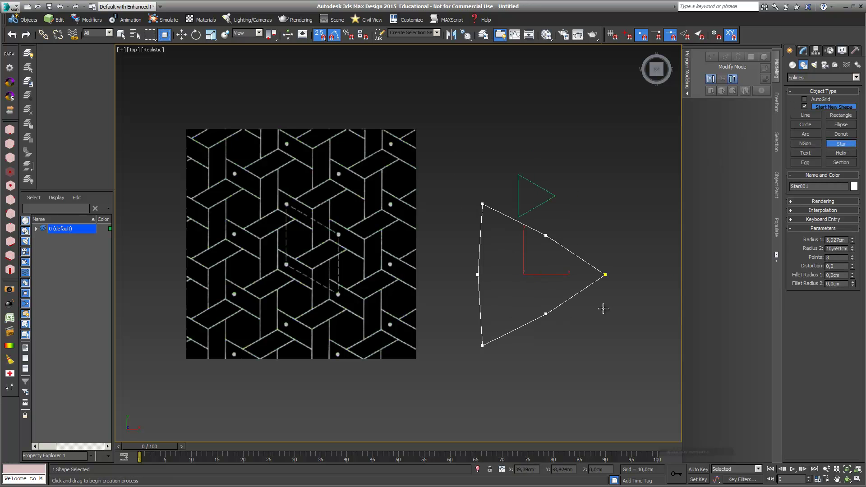
click(667, 209)
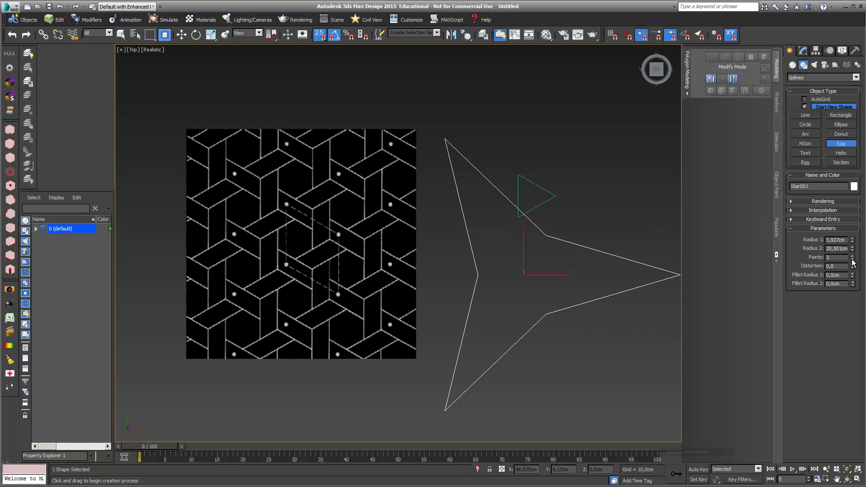
mouse_move(853, 258)
mouse_down()
mouse_move(854, 250)
mouse_move(855, 264)
mouse_up()
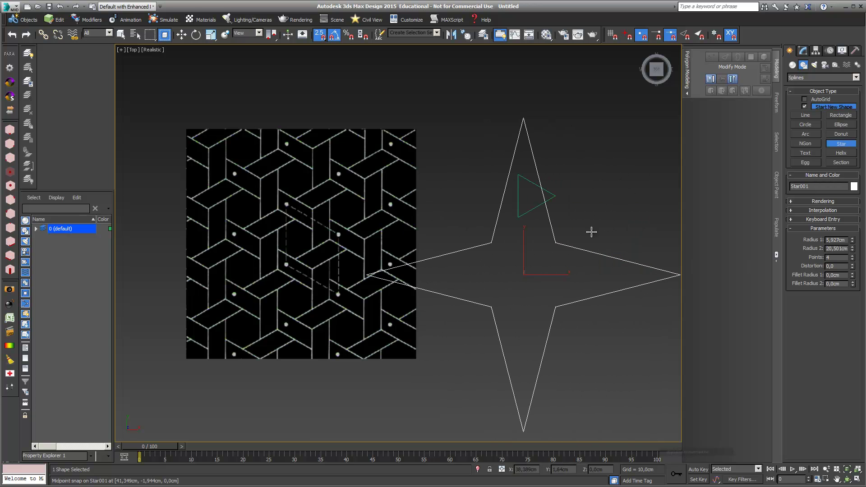
Step: Undo the creation of the star and the triangular NGon, leaving only the textured plane
scroll(578, 232, down, 4)
middle_drag(558, 238, 543, 240)
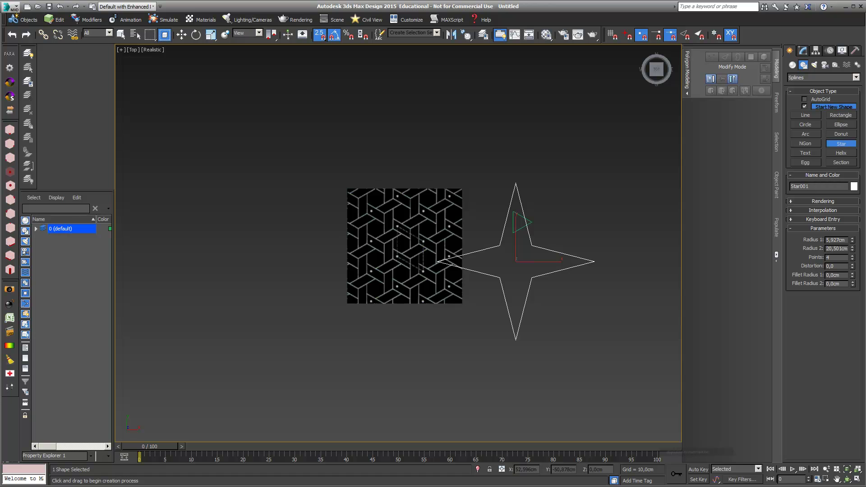
key(ctrl+z)
scroll(537, 236, up, 2)
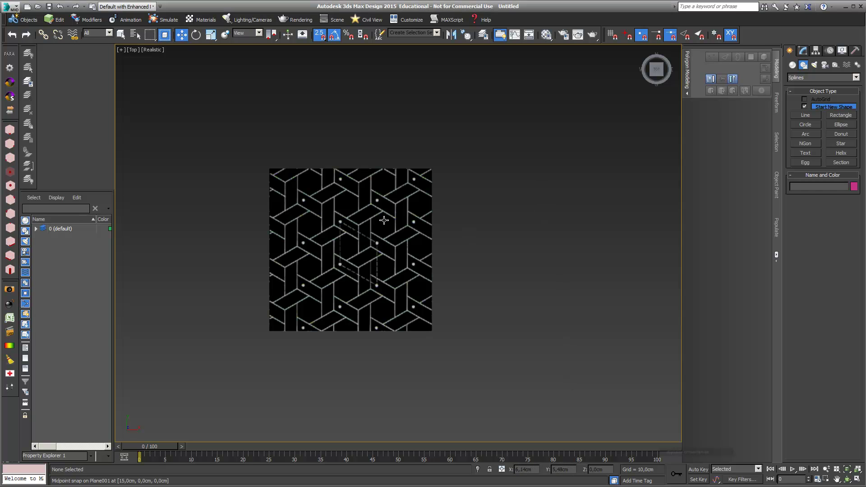
scroll(385, 221, up, 3)
middle_drag(384, 221, 412, 210)
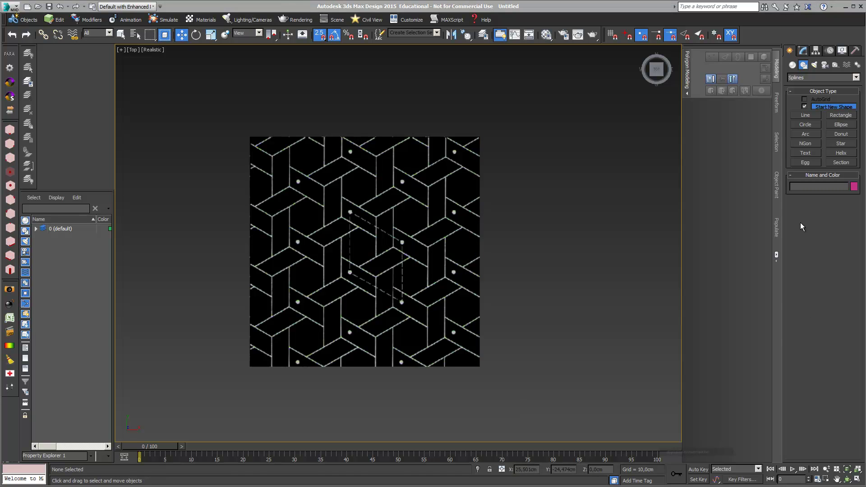
scroll(466, 183, up, 2)
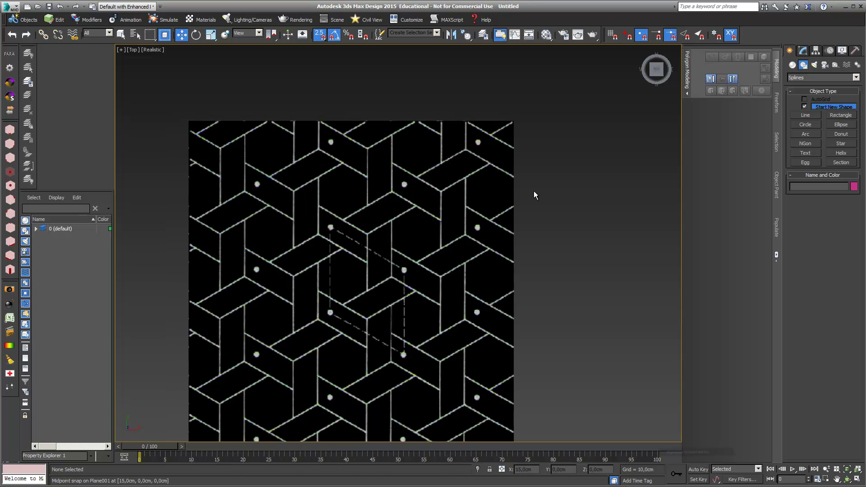
Step: Draw a 3-sided NGon spline with a radius of about 1.6 cm and move it onto the pattern corner near the plane's upper edge
click(809, 143)
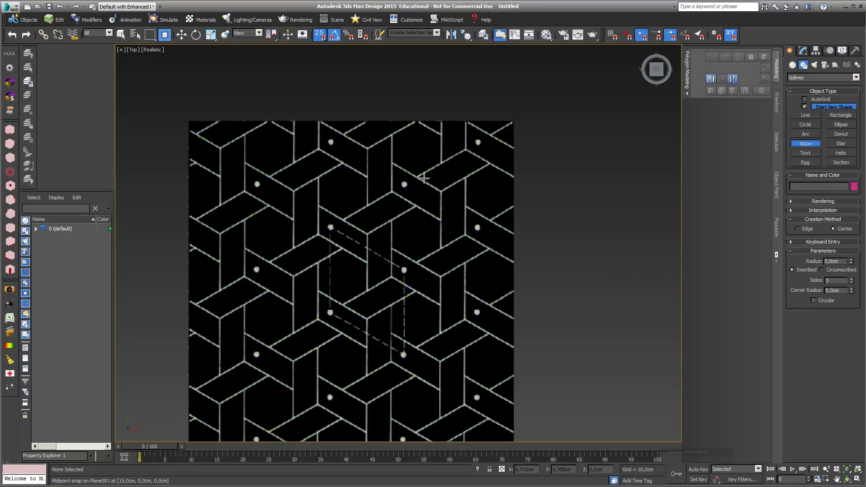
drag(420, 176, 434, 185)
click(181, 34)
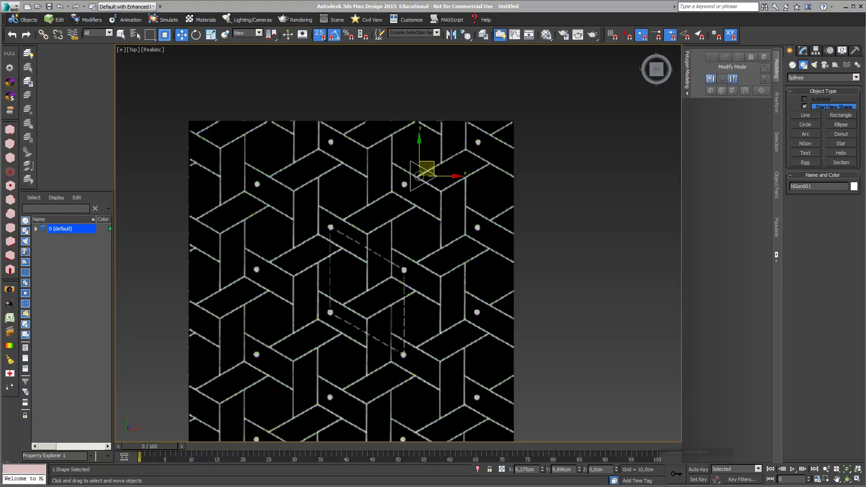
drag(429, 163, 328, 134)
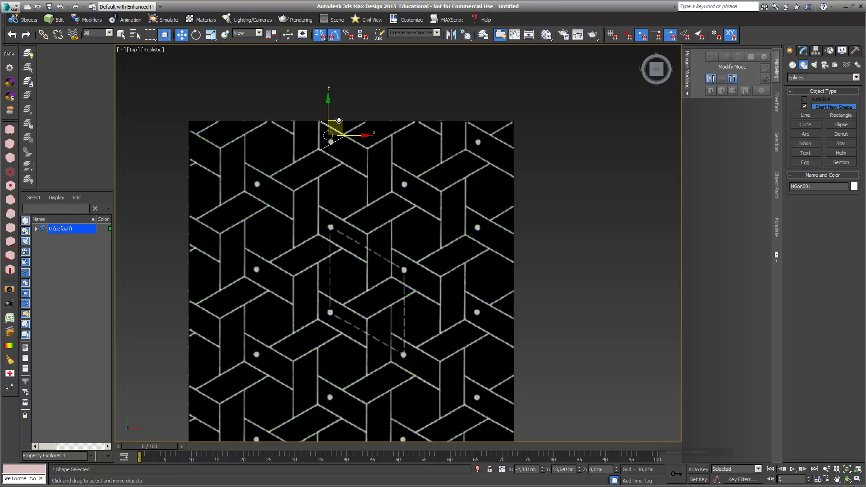
Step: Make one independent copy of the triangle beside the original and rotate the copy 180°
shift+drag(339, 120, 367, 143)
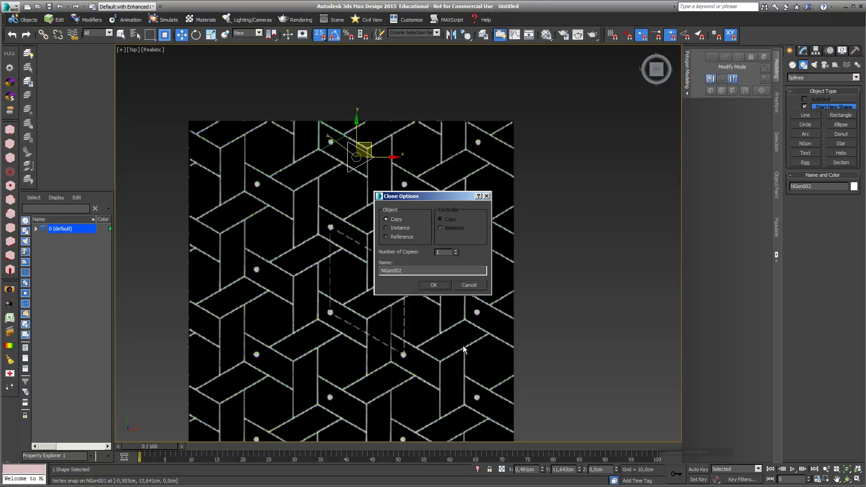
click(433, 285)
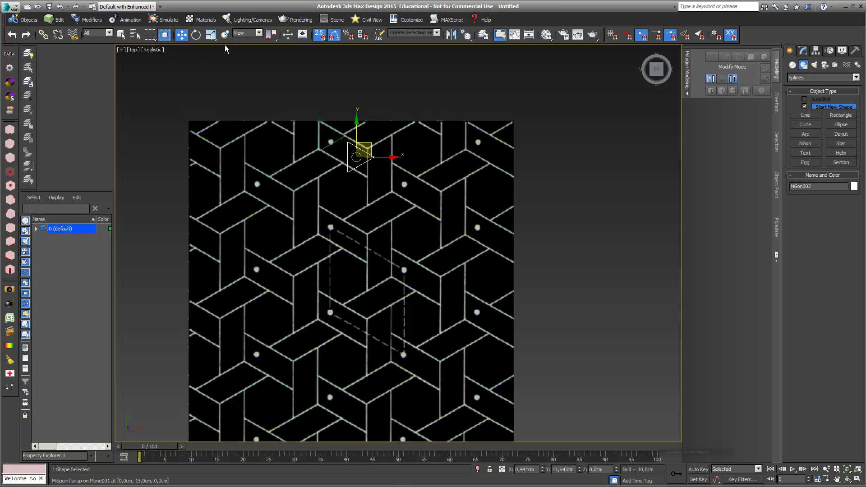
click(319, 36)
click(319, 36)
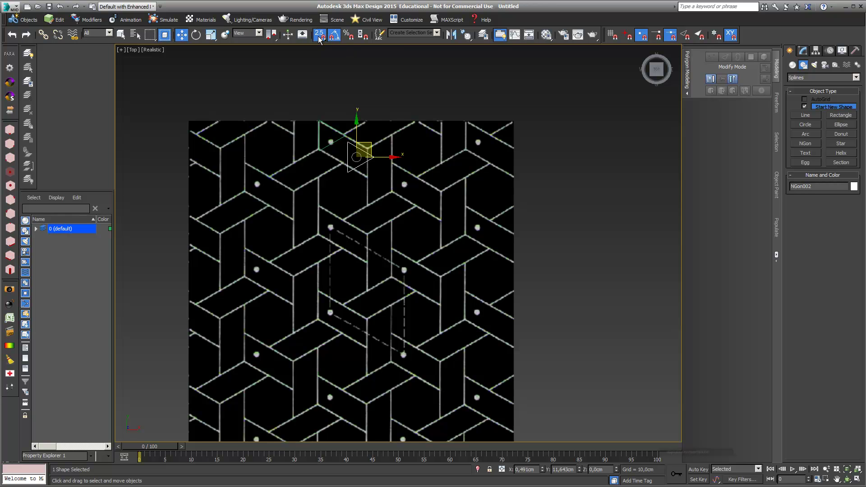
right_click(319, 37)
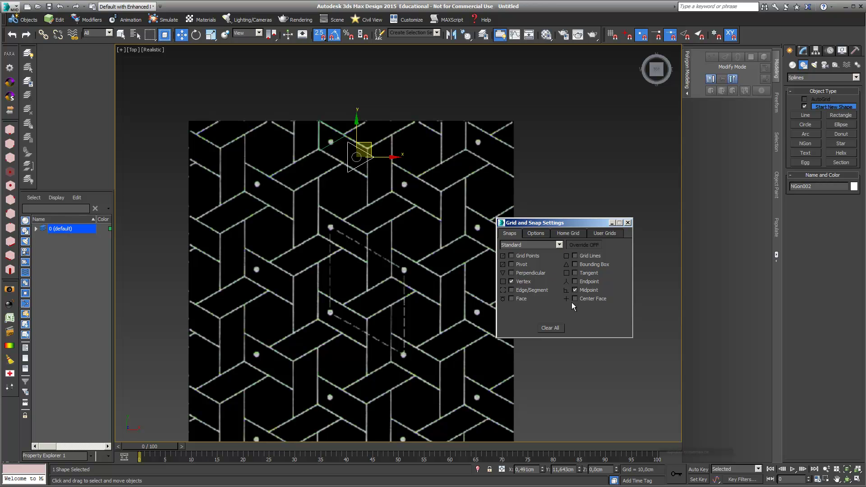
click(628, 222)
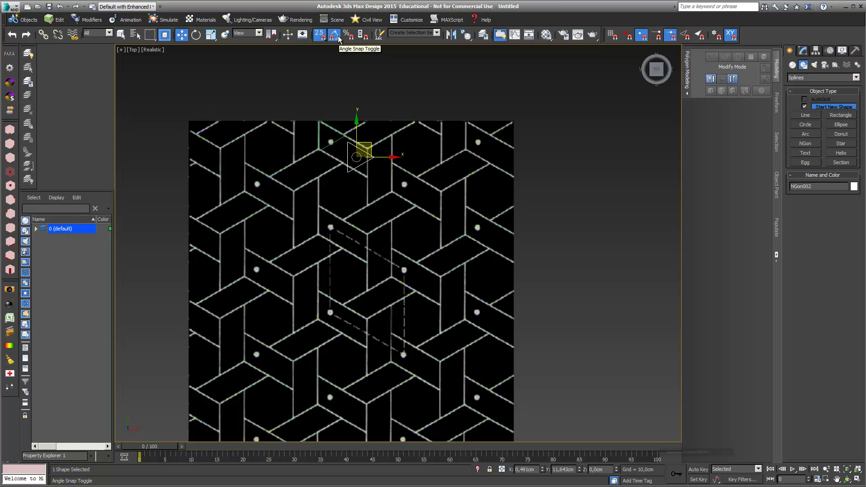
click(196, 35)
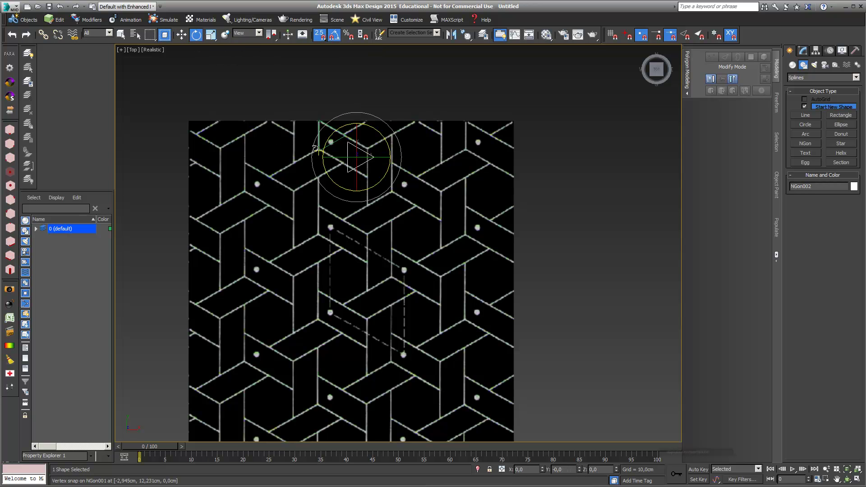
drag(312, 156, 334, 232)
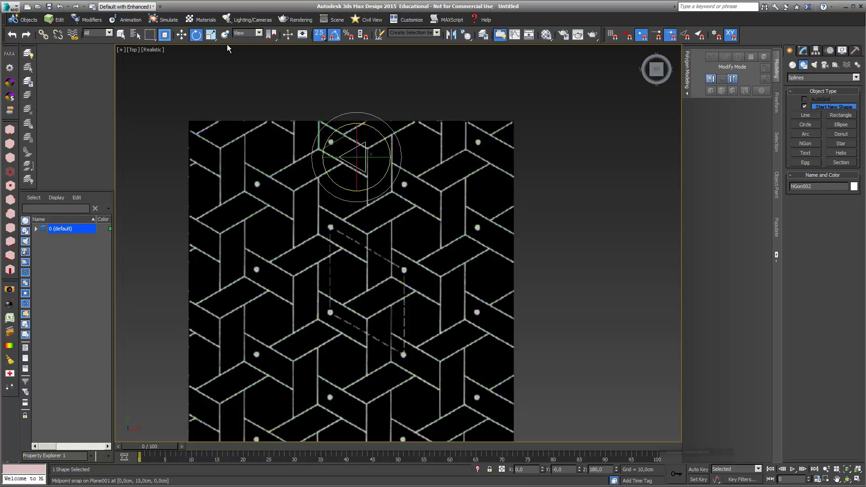
Step: Move the rotated triangle by its upper vertex to snap against the first triangle, forming a rhombus
click(181, 34)
scroll(318, 117, up, 5)
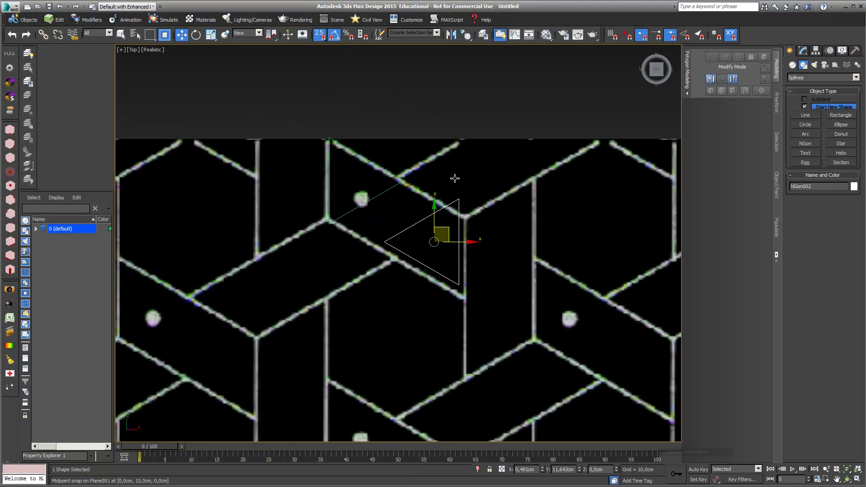
drag(458, 199, 409, 183)
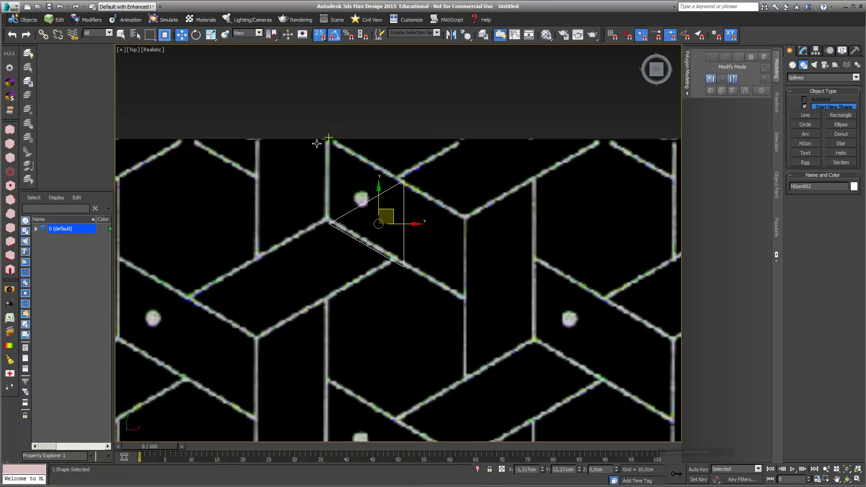
scroll(287, 245, down, 3)
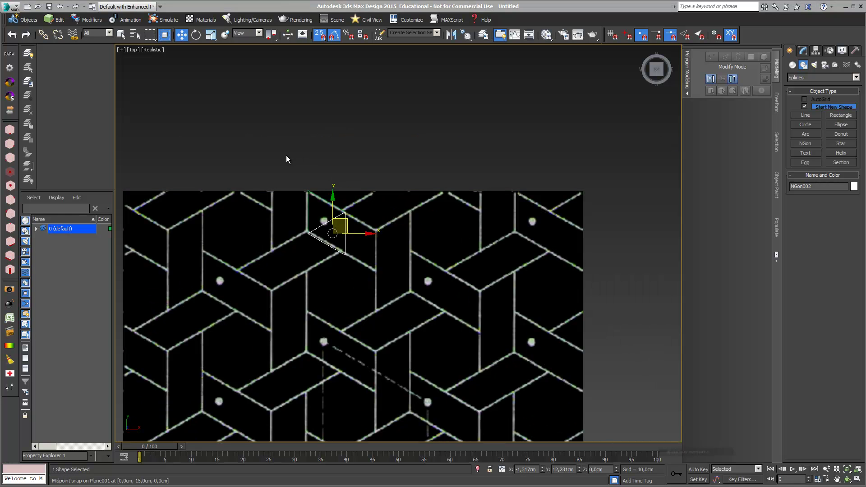
Step: Select both triangles and make 10 copies vertex to vertex, forming a diagonal strip down to the right
drag(286, 155, 361, 290)
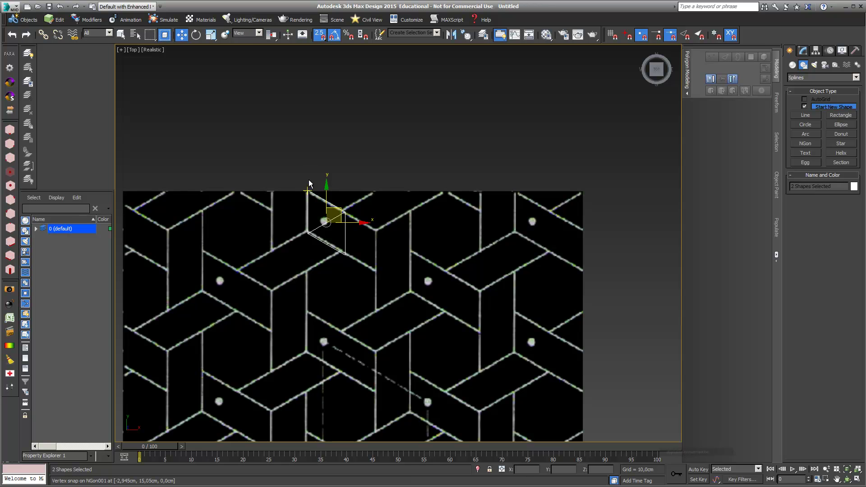
click(334, 211)
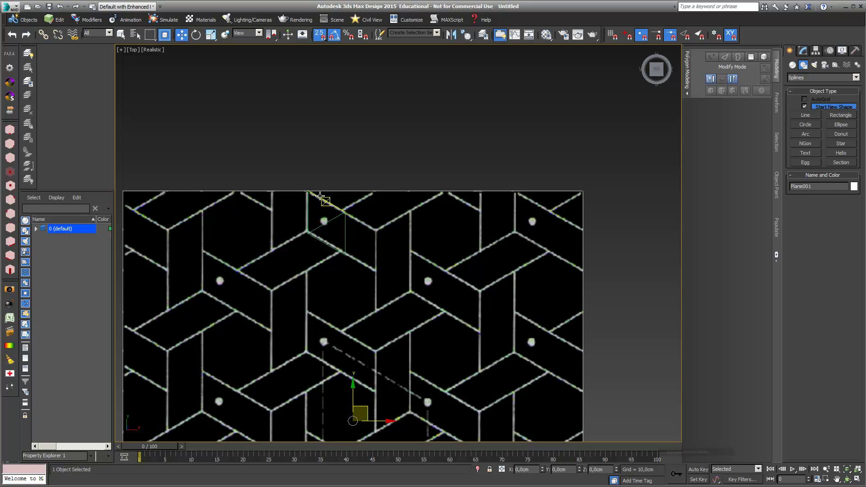
drag(358, 262, 357, 263)
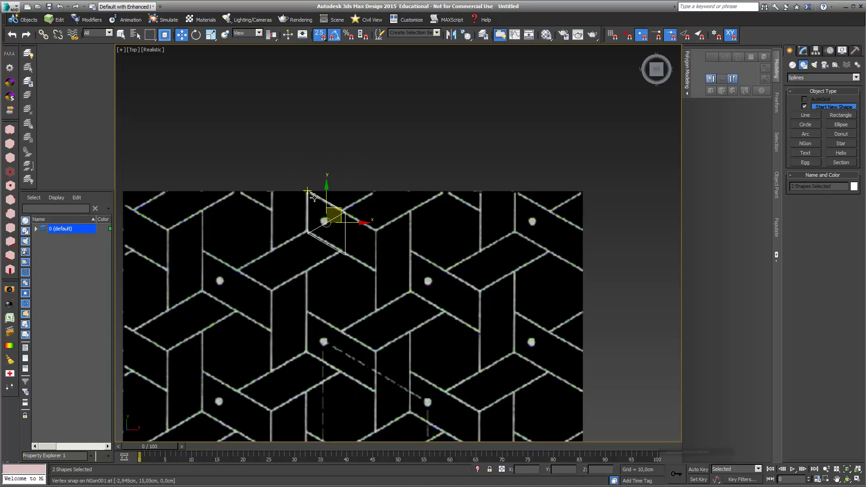
mouse_move(309, 191)
mouse_down()
mouse_move(361, 220)
mouse_move(347, 213)
mouse_up()
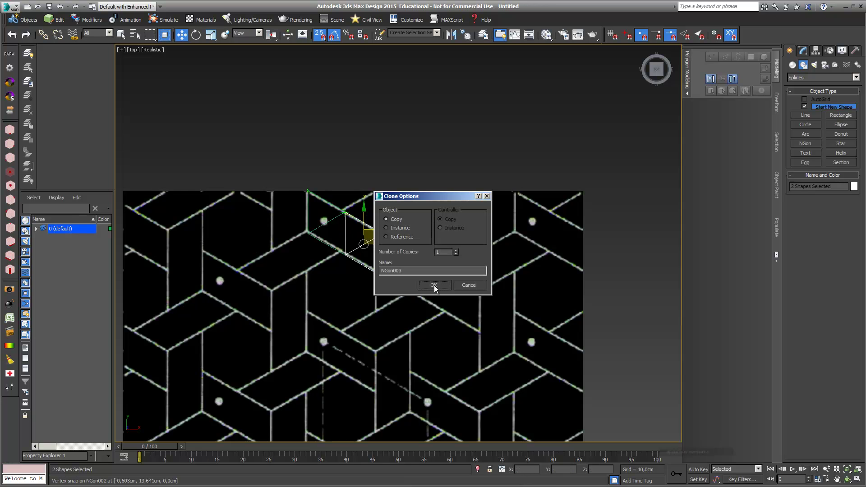
double_click(447, 253)
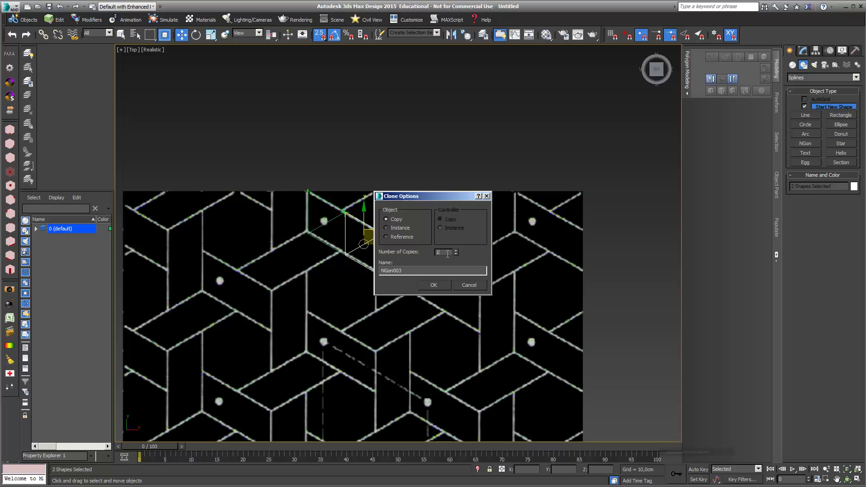
click(445, 286)
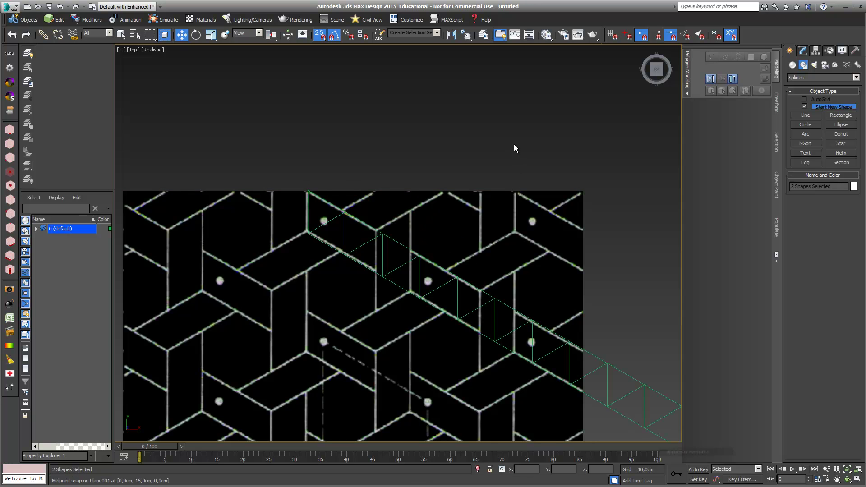
Step: Select the whole diagonal strip of triangles and make 10 copies downward, each offset by one triangle side
scroll(454, 126, down, 5)
drag(585, 326, 336, 131)
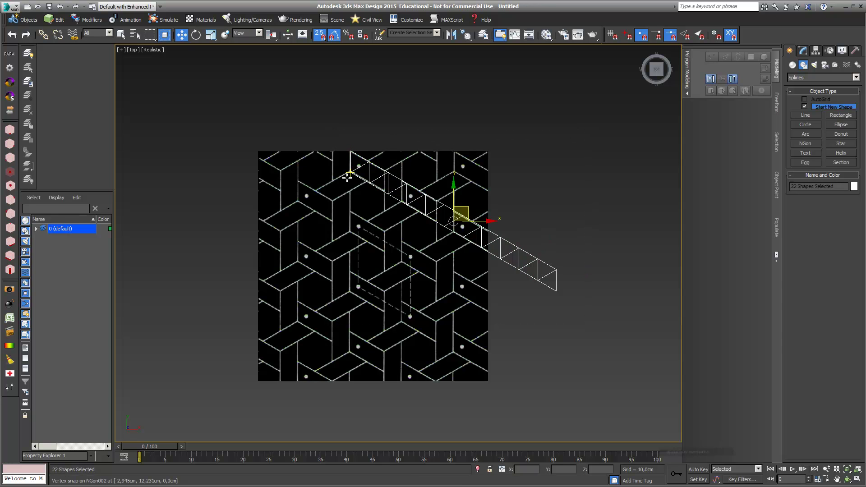
drag(604, 303, 333, 143)
mouse_move(351, 151)
shift+mouse_down()
mouse_move(357, 180)
mouse_move(349, 175)
shift+mouse_up()
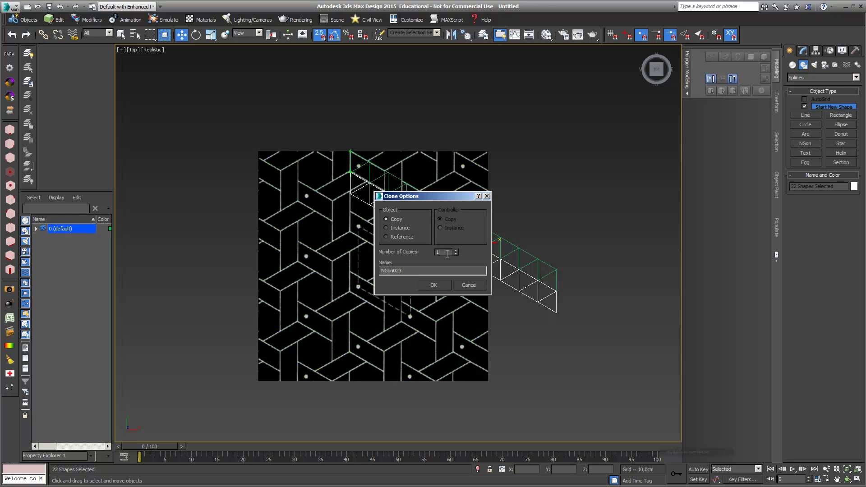
click(434, 285)
middle_drag(608, 228, 595, 209)
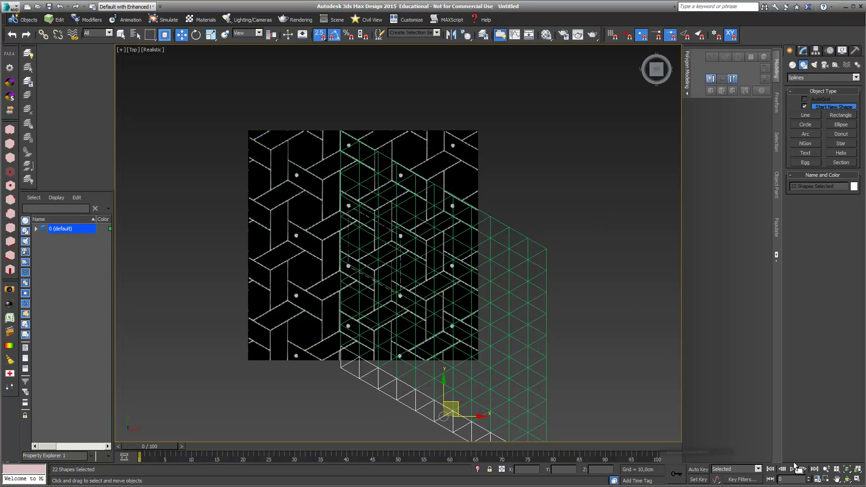
click(667, 358)
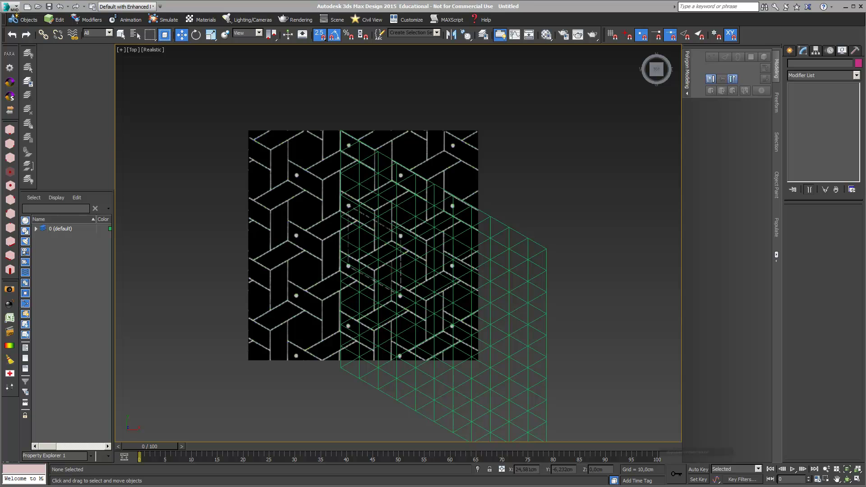
middle_drag(584, 382, 560, 322)
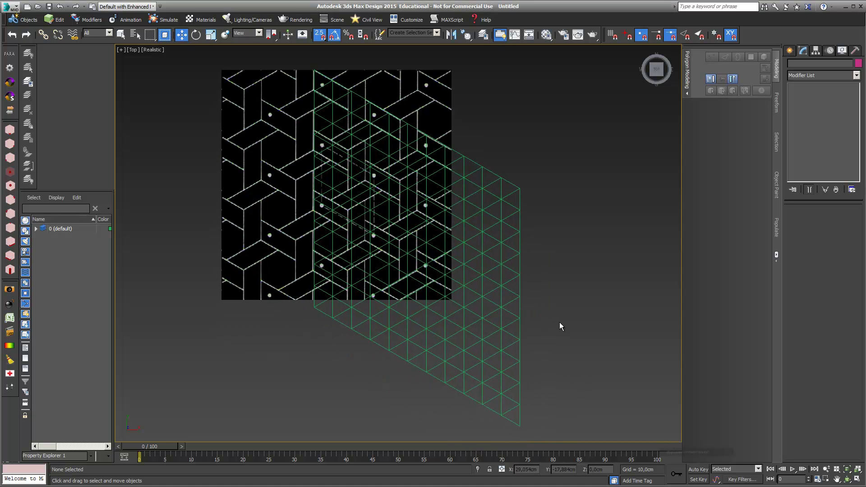
Step: Apply an Edit Spline modifier to the last triangle at the grid's lower right corner
key(h)
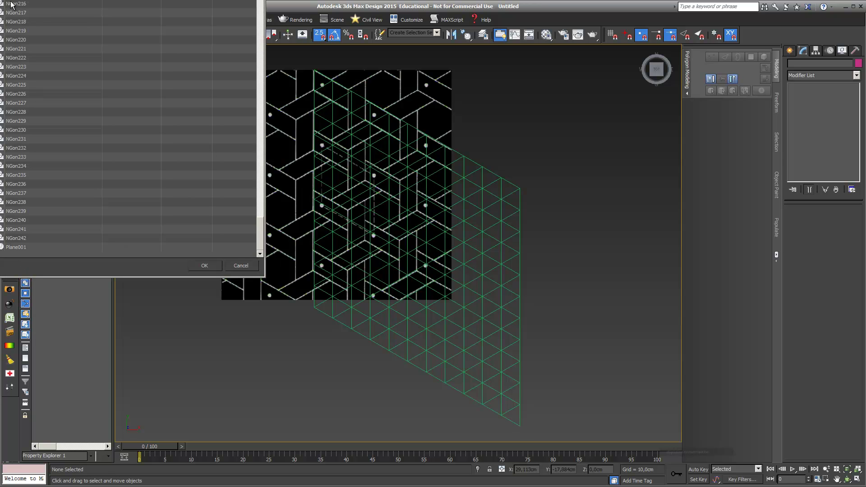
click(241, 266)
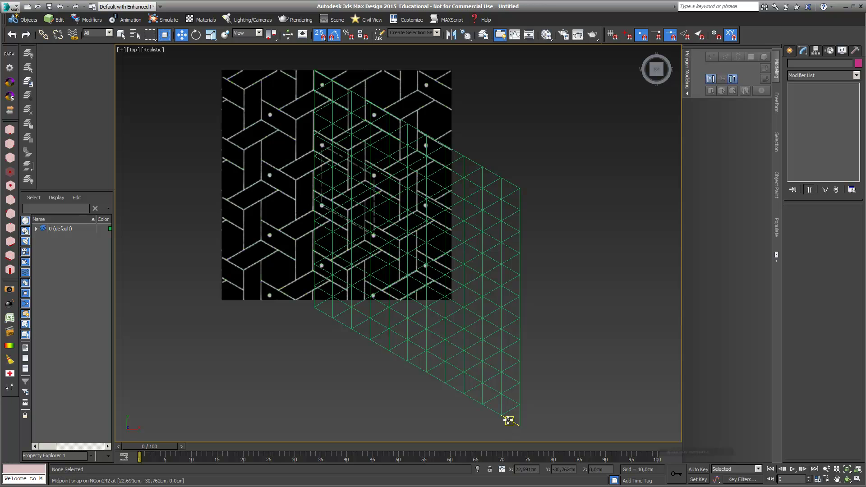
click(508, 424)
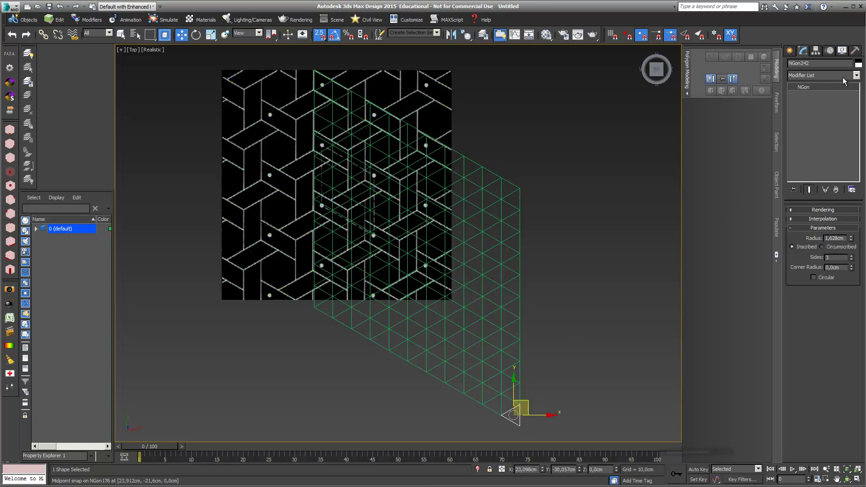
click(857, 76)
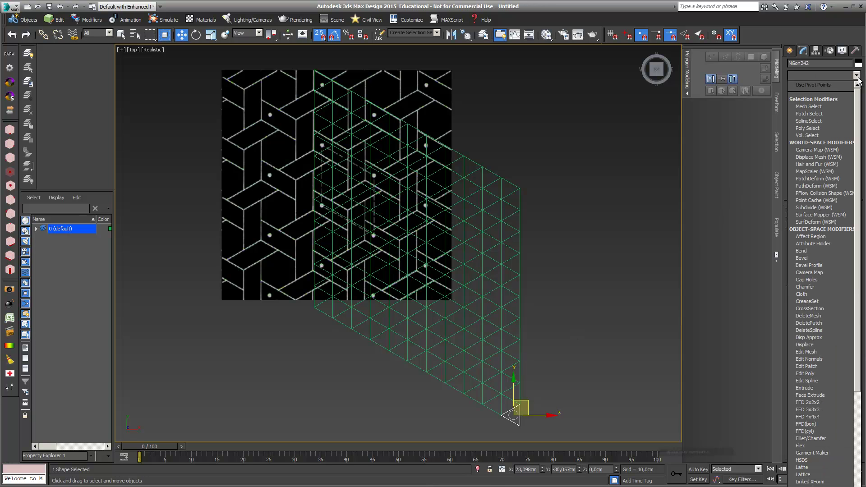
click(835, 380)
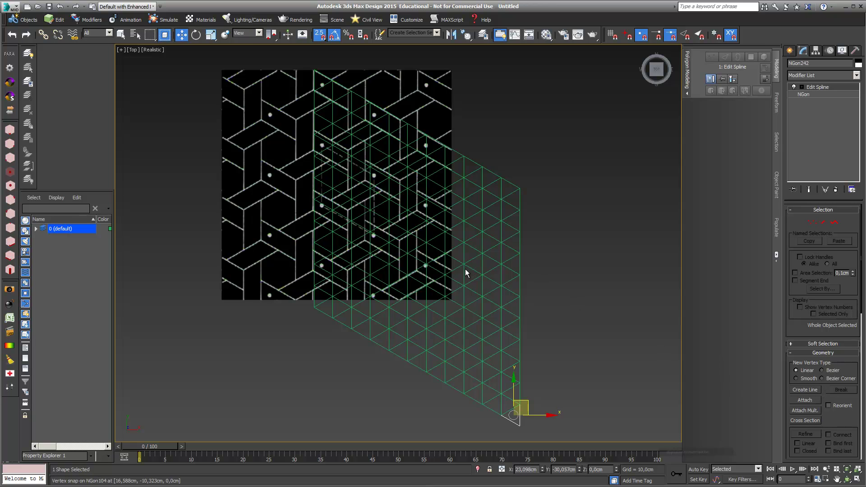
Step: Attach all the other NGon triangles to the edited spline with Attach Multiple, making the grid a single shape
click(800, 401)
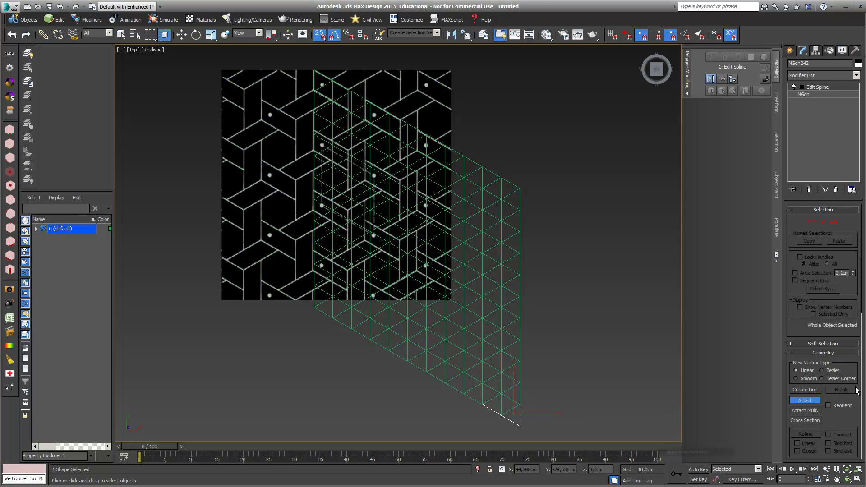
click(806, 409)
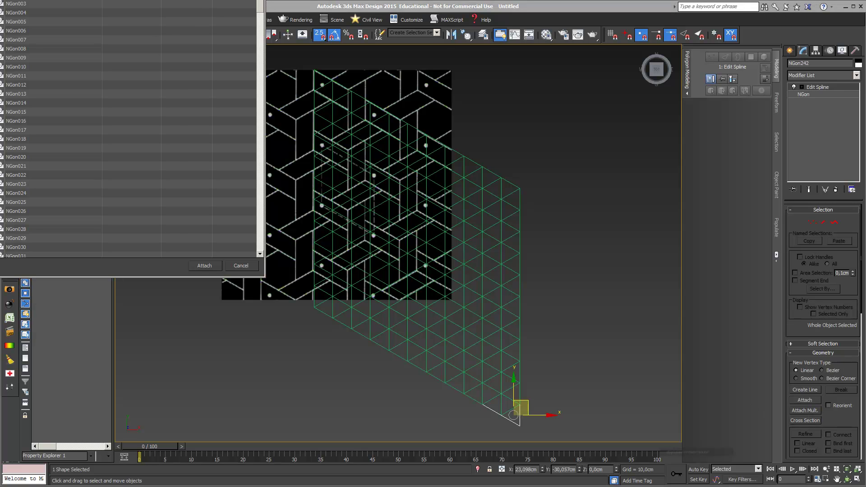
drag(252, 100, 283, 100)
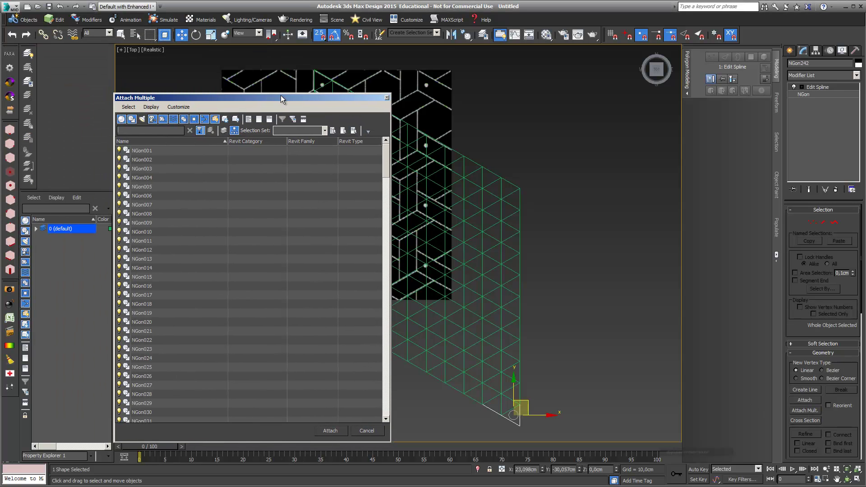
mouse_move(386, 171)
mouse_down()
mouse_move(401, 407)
mouse_move(376, 168)
mouse_up()
click(235, 165)
key(ctrl+a)
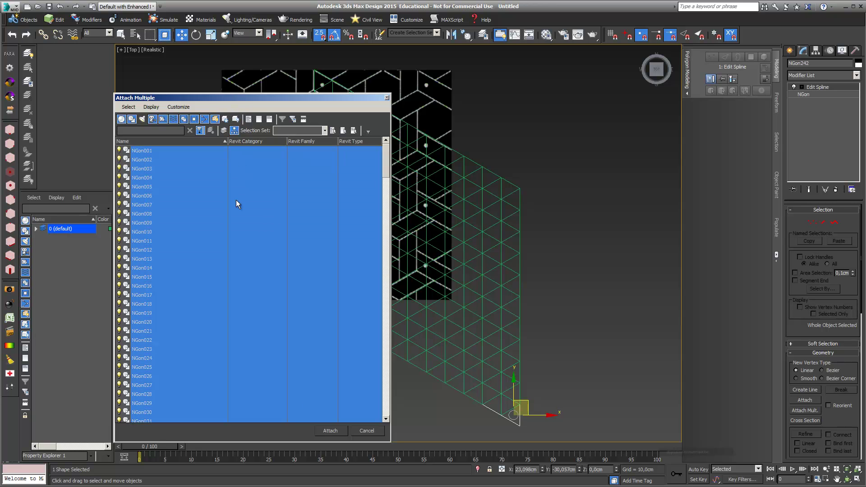
click(329, 431)
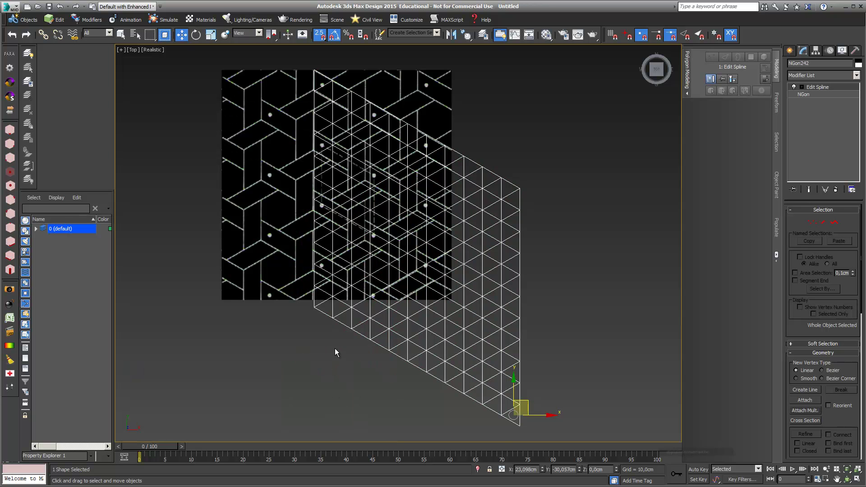
middle_drag(309, 270, 295, 293)
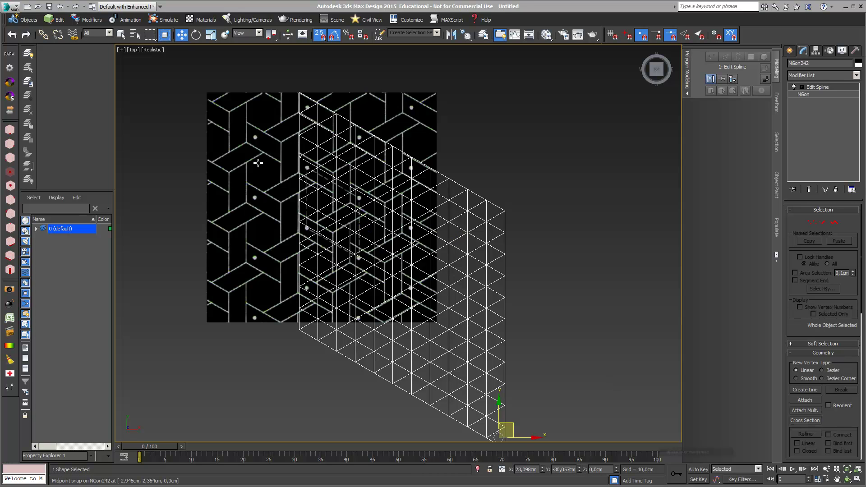
Step: Move the attached triangle grid off the textured plane to the empty area on its right side
middle_drag(274, 185, 264, 164)
scroll(264, 164, down, 3)
scroll(264, 164, up, 3)
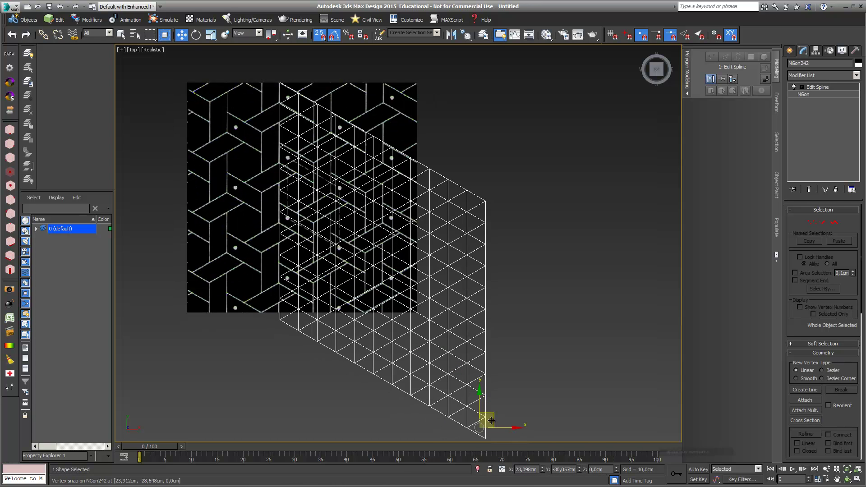
drag(493, 414, 653, 405)
middle_drag(564, 241, 546, 242)
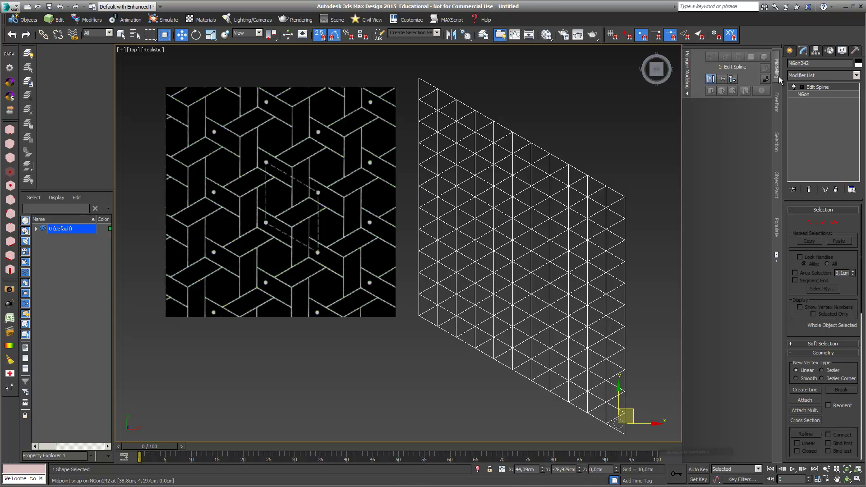
Step: Draw a closed hexagon with the Line tool around one grid vertex, snapping each corner to the surrounding triangle vertices
click(791, 51)
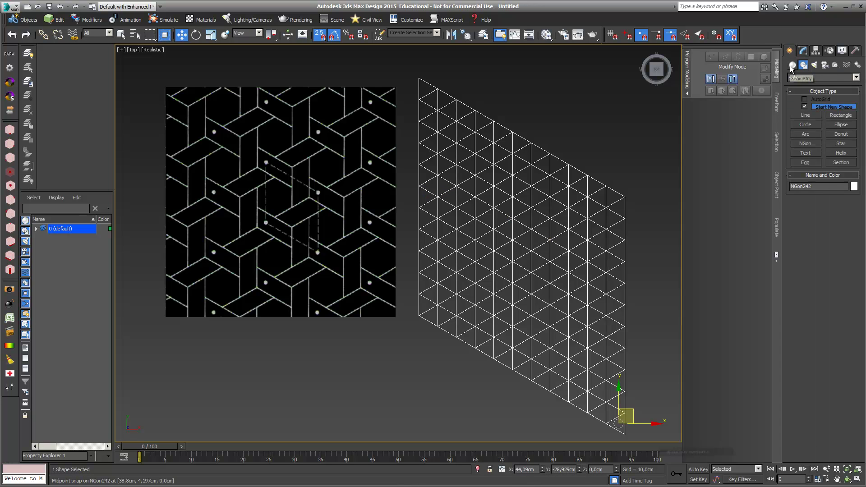
click(811, 115)
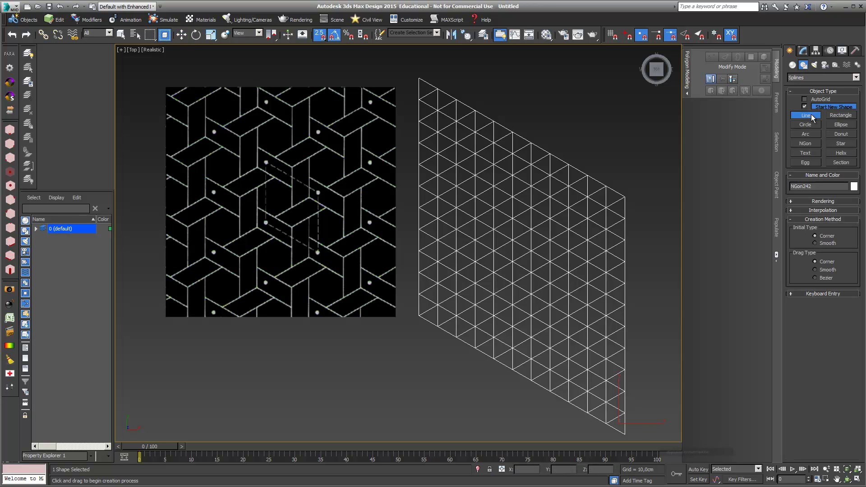
right_click(318, 36)
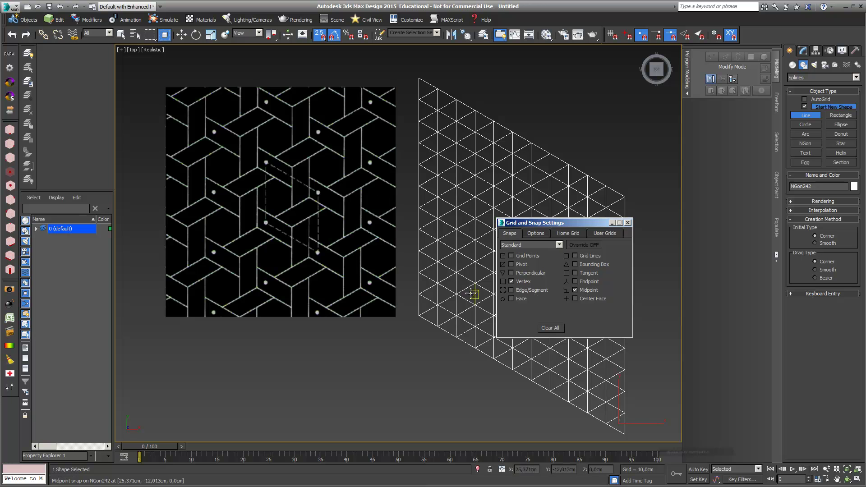
click(628, 223)
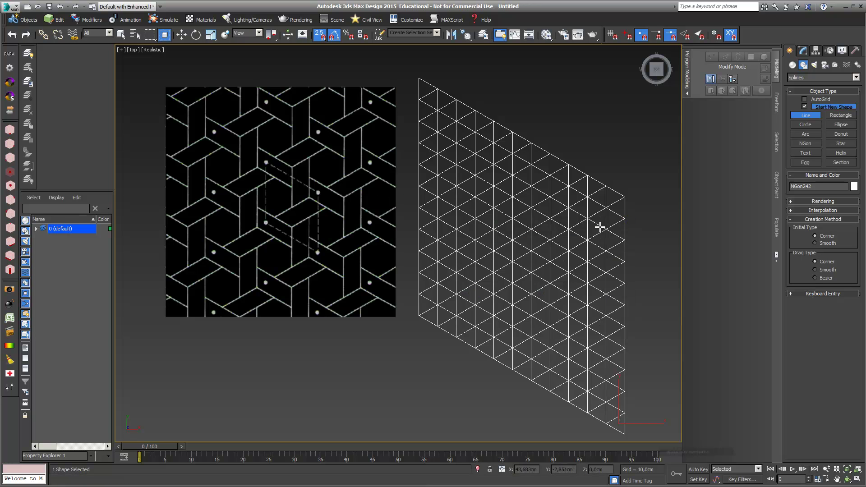
click(494, 208)
click(513, 196)
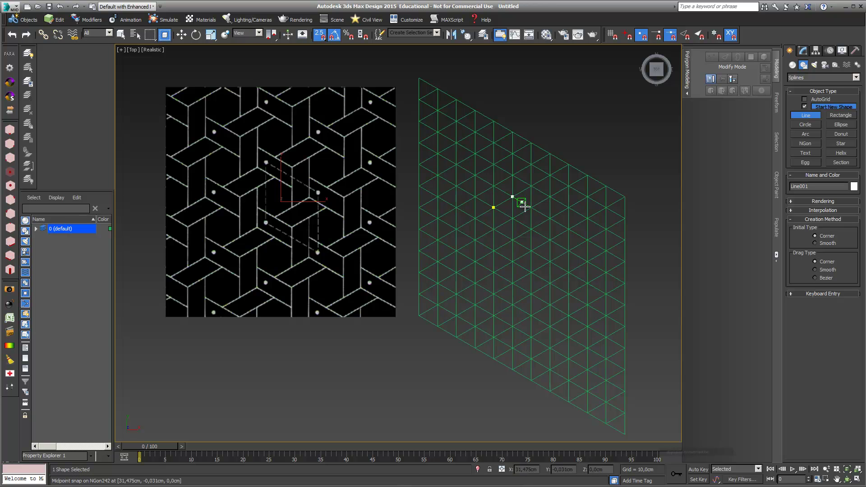
click(531, 207)
click(531, 229)
click(513, 240)
click(493, 229)
click(494, 208)
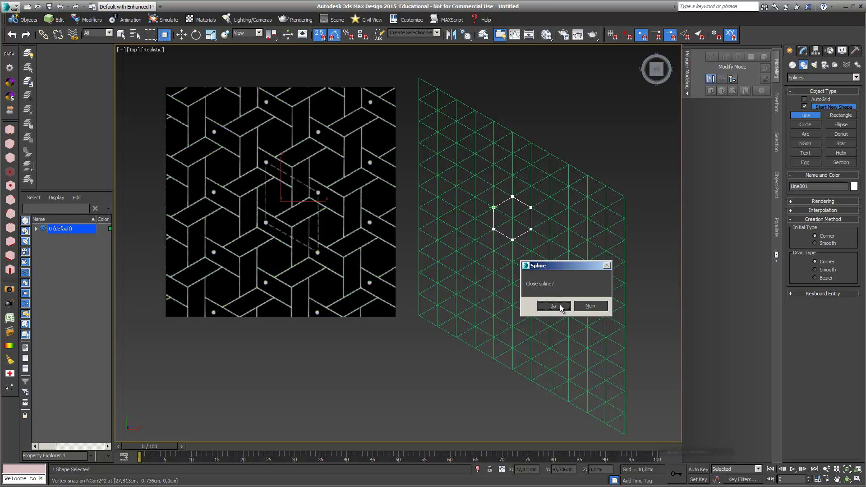
click(560, 304)
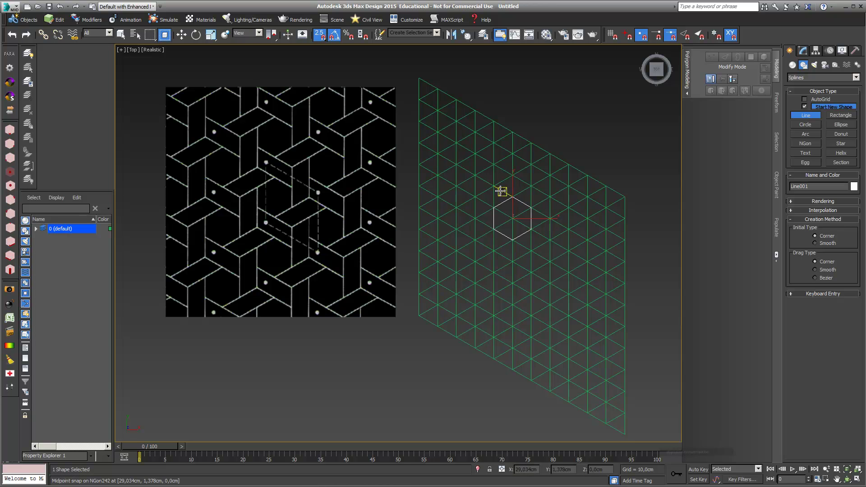
Step: Draw a closed parallelogram, two triangle sides long and one wide, sloping down to the hexagon's upper right corner
click(531, 207)
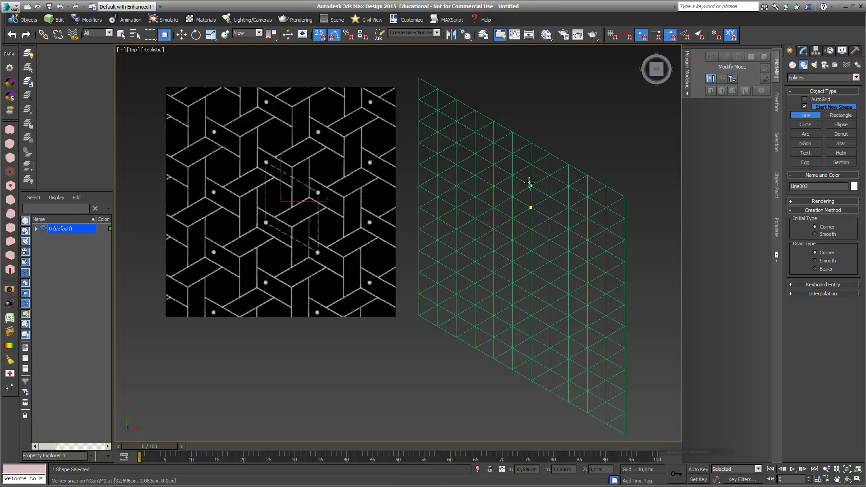
click(530, 185)
click(494, 164)
click(494, 186)
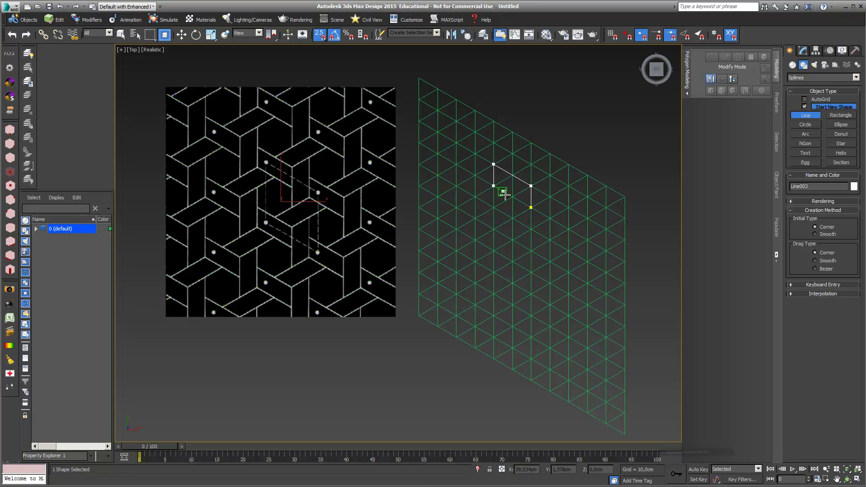
click(531, 208)
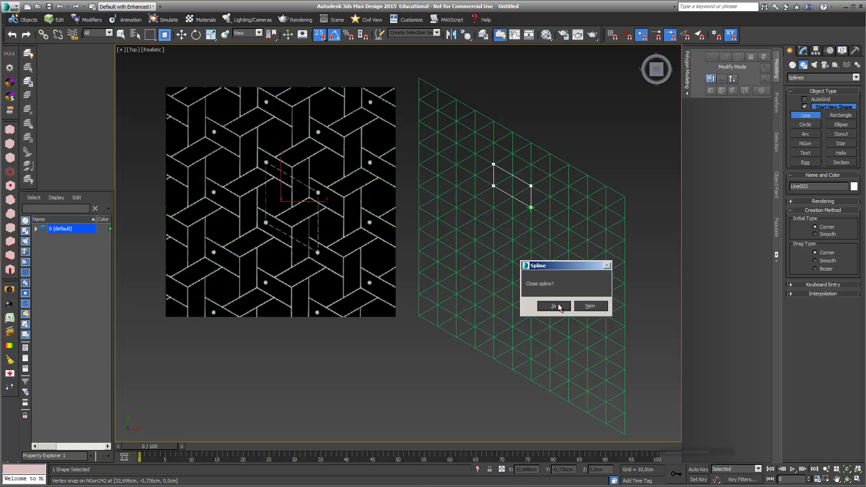
click(554, 306)
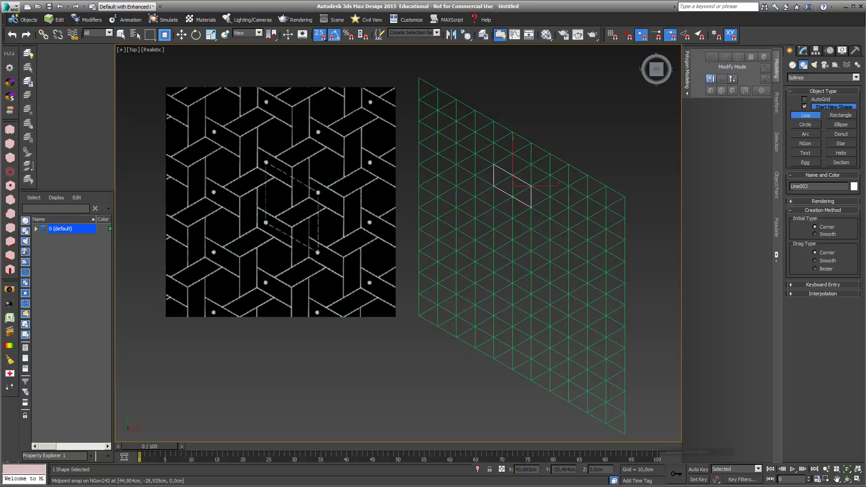
Step: Draw a closed upright parallelogram, two triangle sides tall and one wide, along the hexagon's right edge
click(532, 186)
click(550, 175)
click(550, 218)
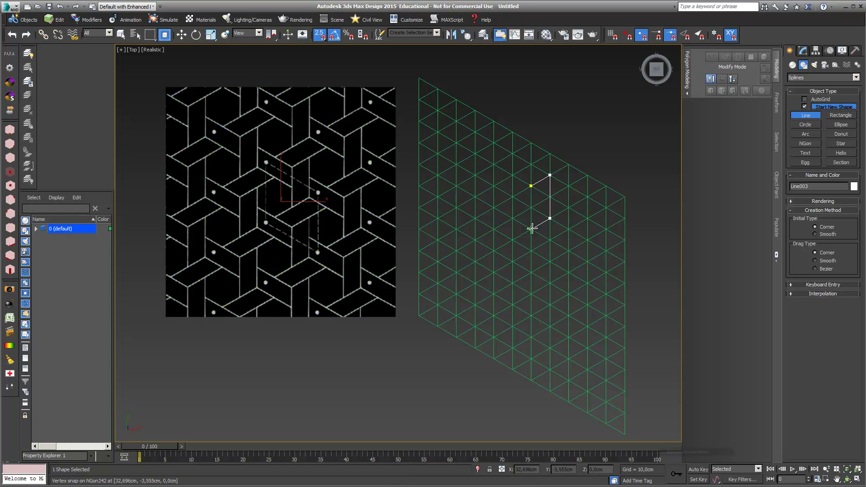
click(531, 229)
click(531, 186)
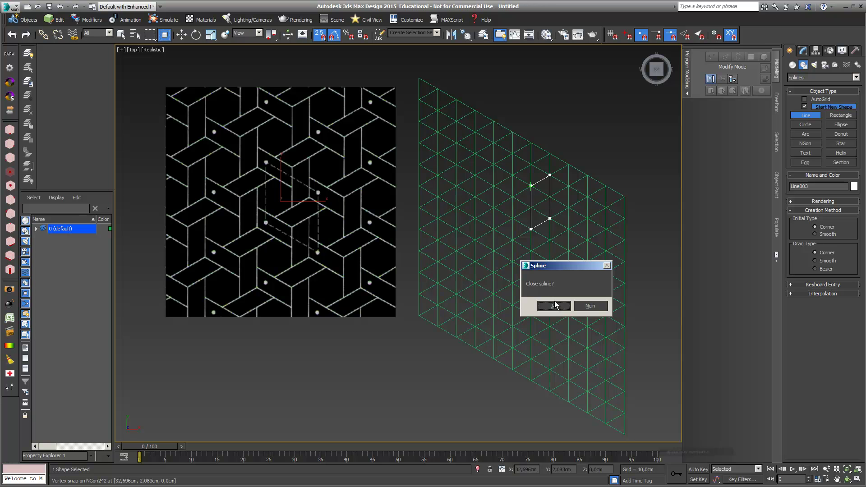
click(555, 306)
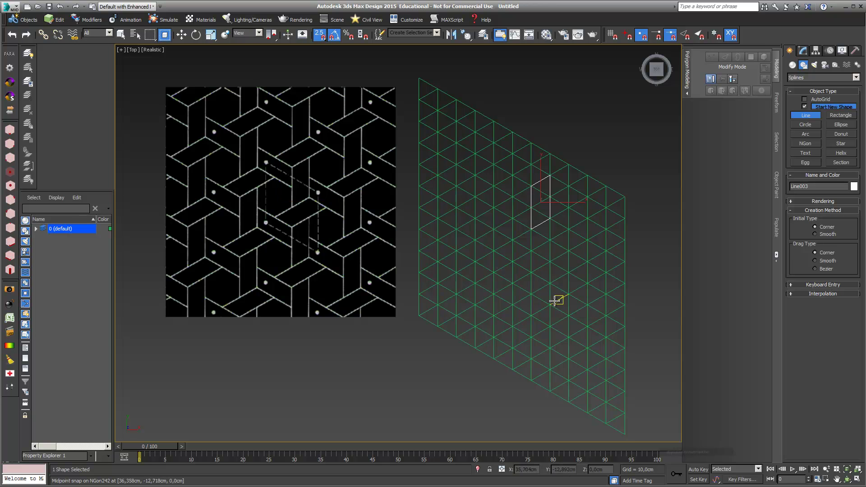
Step: Draw a closed parallelogram, two triangle sides long and one wide, below the upright one from the hexagon's lowest corner, and end line drawing
click(512, 239)
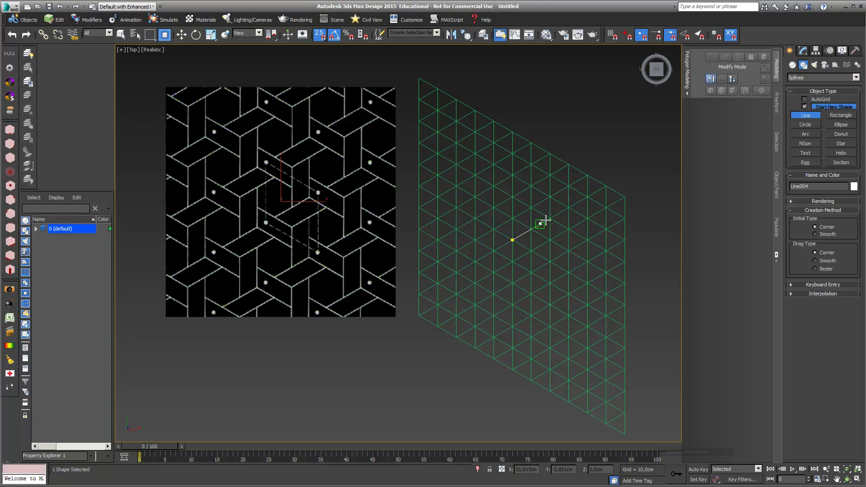
click(550, 218)
click(568, 228)
click(532, 250)
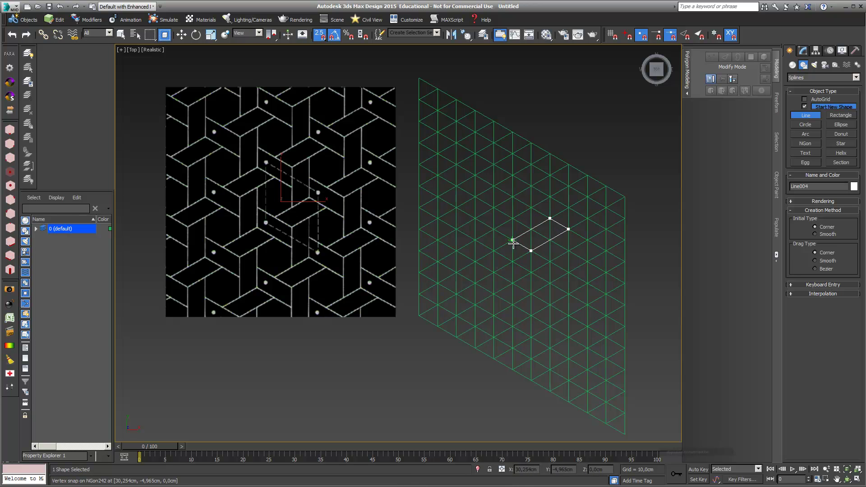
click(513, 240)
click(554, 306)
right_click(437, 320)
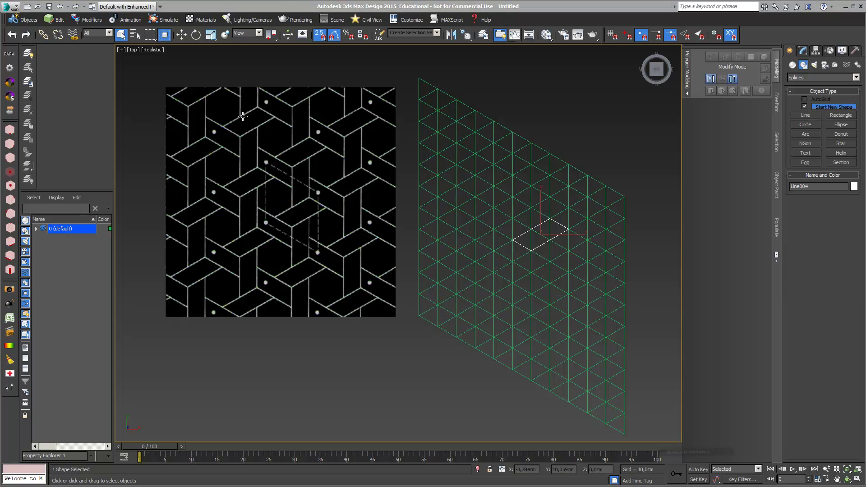
Step: Select the hexagon and the three parallelograms together and isolate them to inspect the repeating motif
click(165, 35)
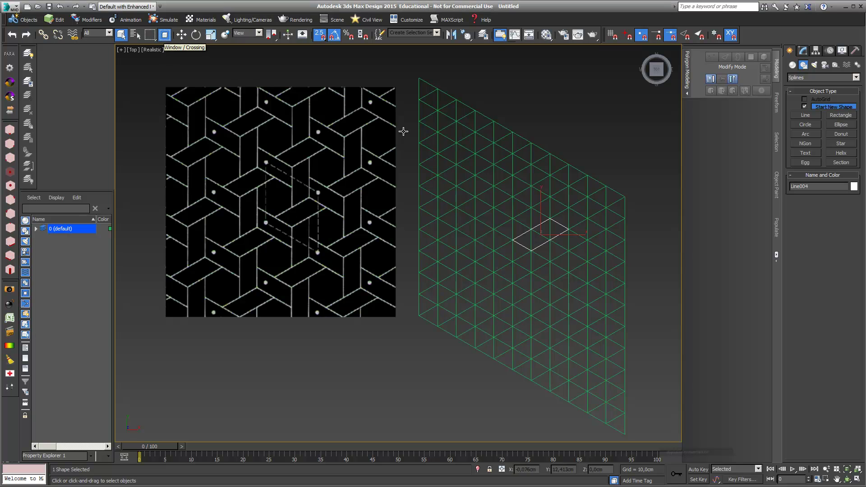
drag(564, 281, 600, 307)
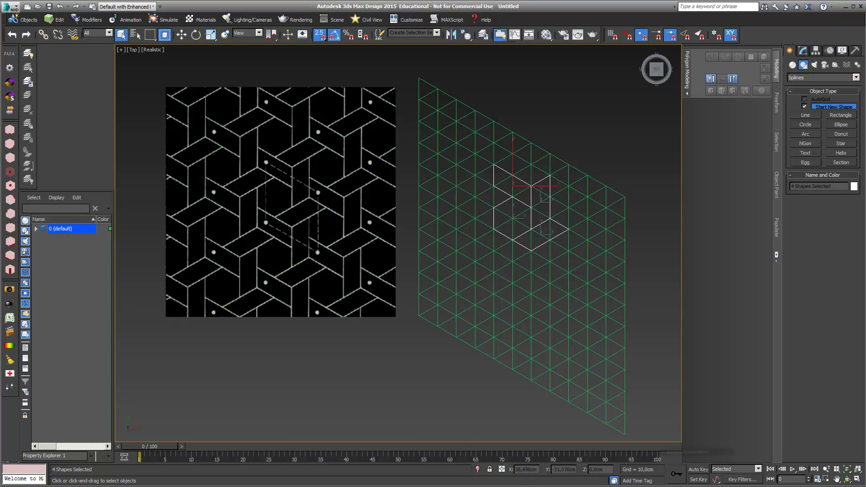
click(478, 471)
scroll(492, 221, down, 4)
middle_drag(490, 222, 470, 249)
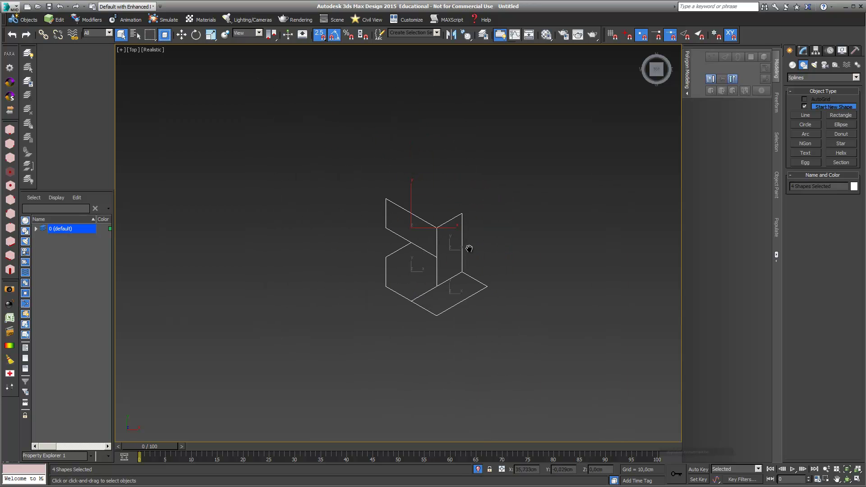
click(182, 35)
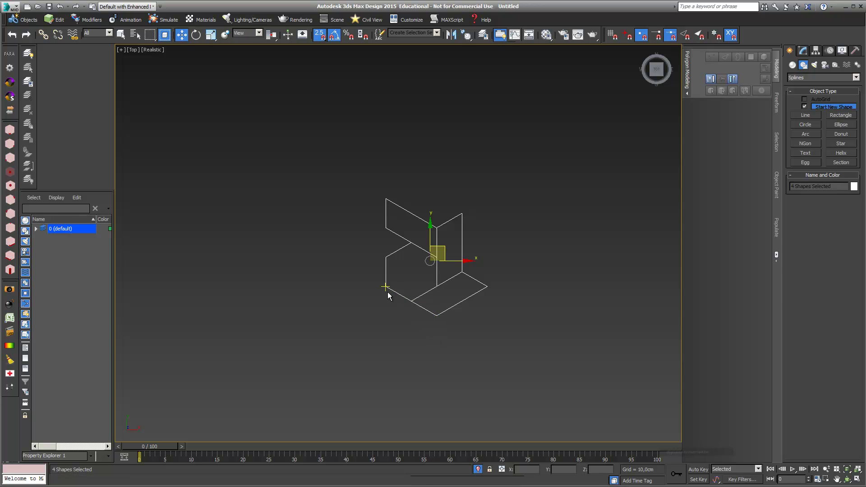
scroll(461, 206, up, 2)
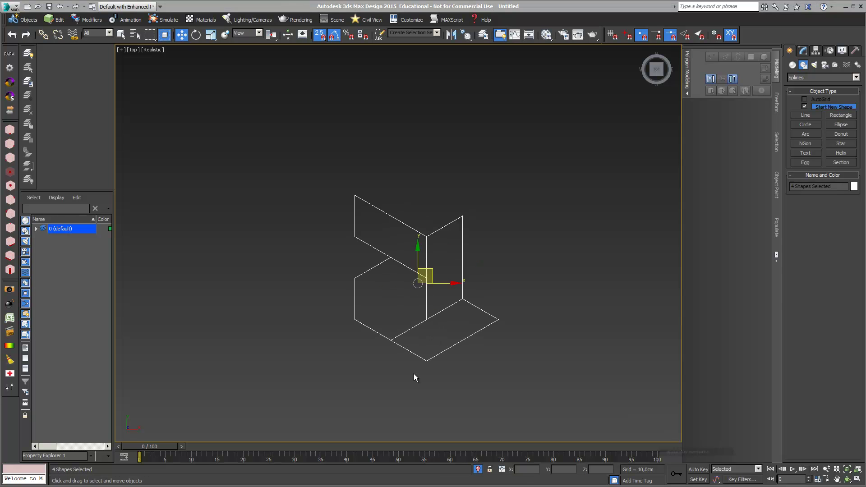
Step: End the isolation and move the four-shape motif off the grid to the free space above it
click(478, 470)
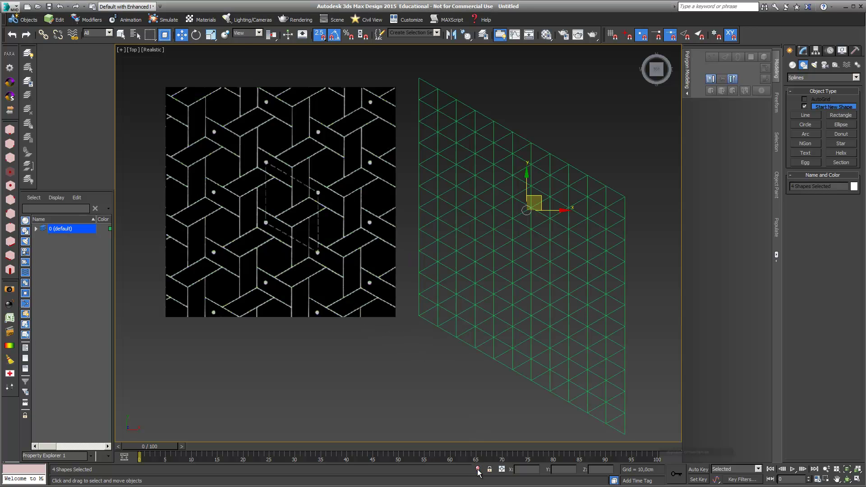
scroll(508, 157, down, 5)
scroll(447, 197, up, 3)
middle_drag(447, 198, 467, 232)
drag(491, 257, 471, 145)
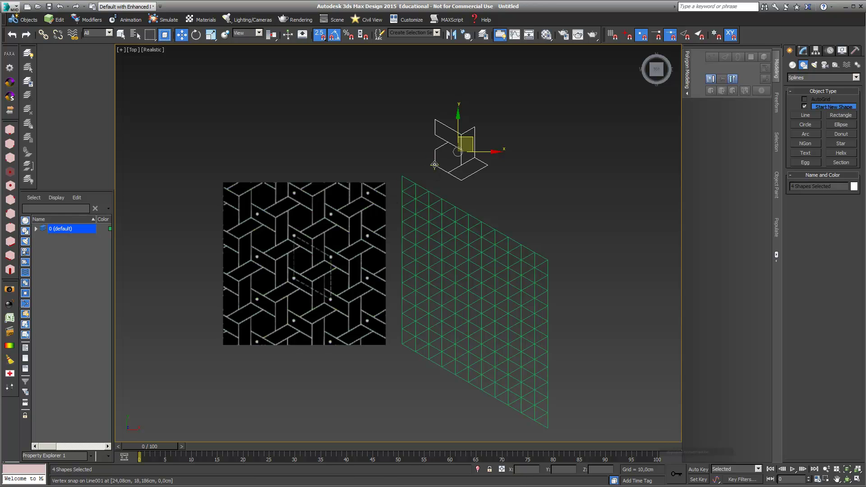
Step: Make 10 copies of the motif up to the right, snapping the hexagon's lower left corner to the upright parallelogram's lower right corner
shift+drag(434, 165, 476, 140)
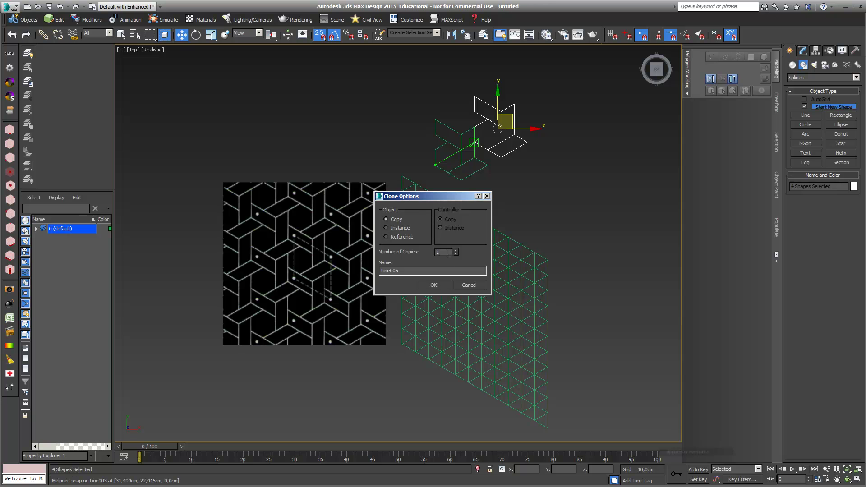
click(442, 284)
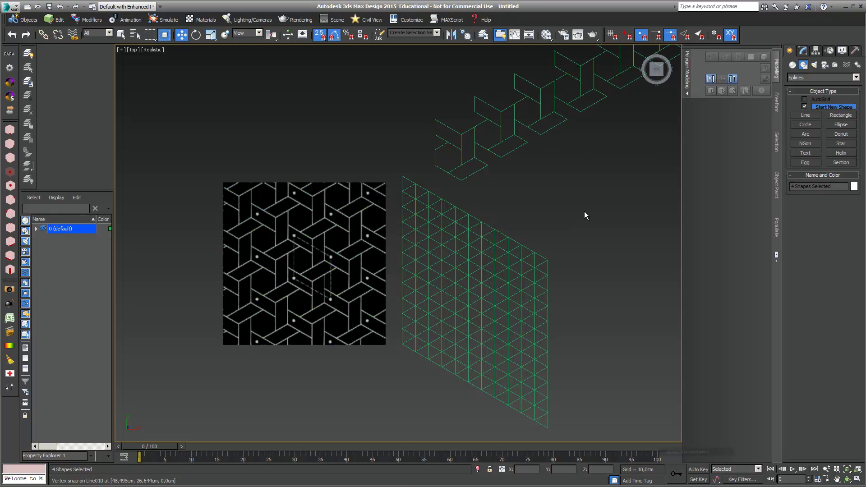
middle_drag(570, 222, 553, 229)
scroll(553, 229, down, 6)
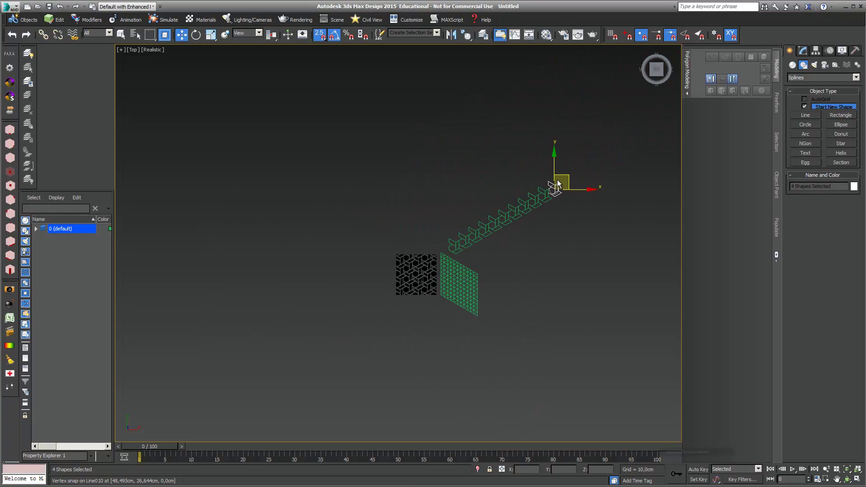
Step: Select the whole diagonal row of motifs and make 10 copies down to the right, snapped so that the rows interlock
mouse_move(435, 160)
mouse_down()
mouse_move(562, 221)
mouse_move(598, 258)
mouse_up()
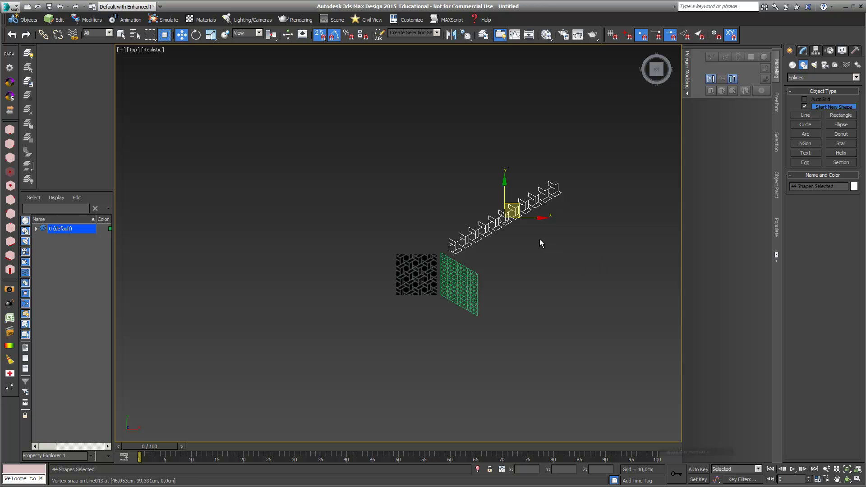
scroll(540, 242, up, 4)
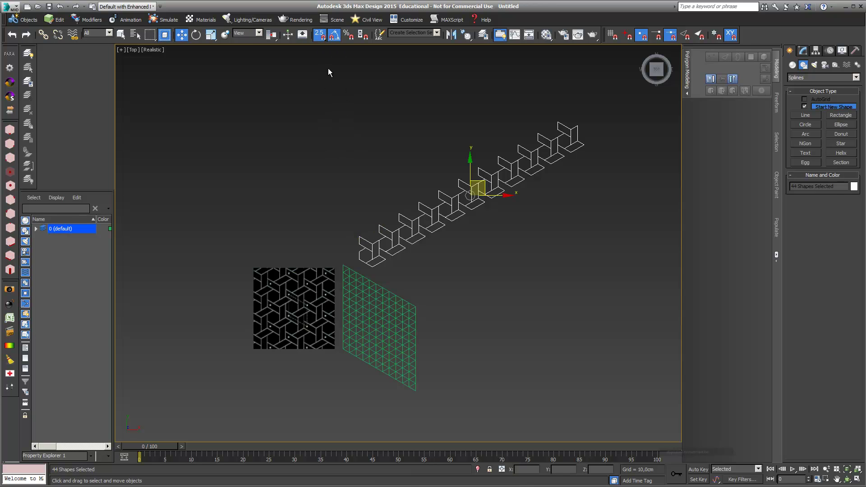
scroll(369, 225, up, 2)
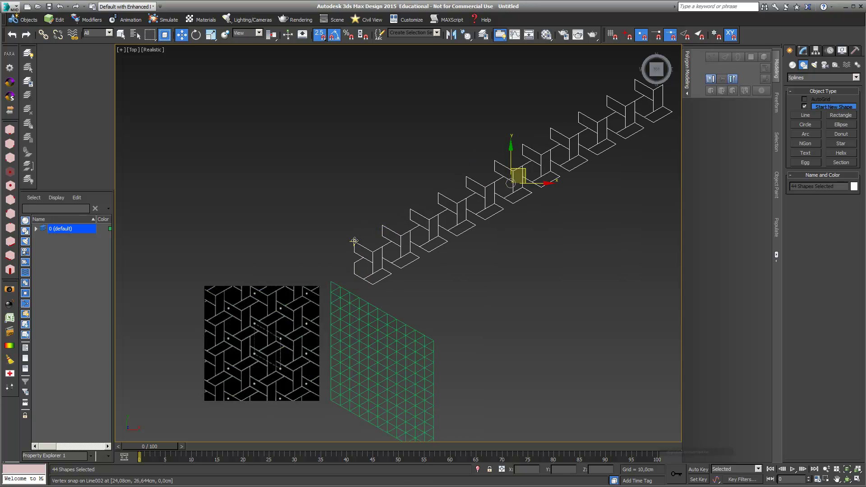
mouse_move(354, 241)
shift+mouse_down()
mouse_move(384, 265)
mouse_move(383, 259)
shift+mouse_up()
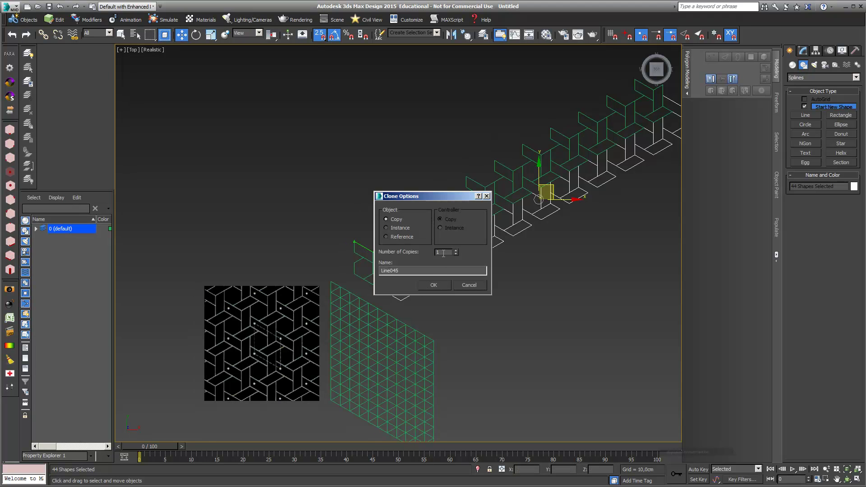
click(442, 289)
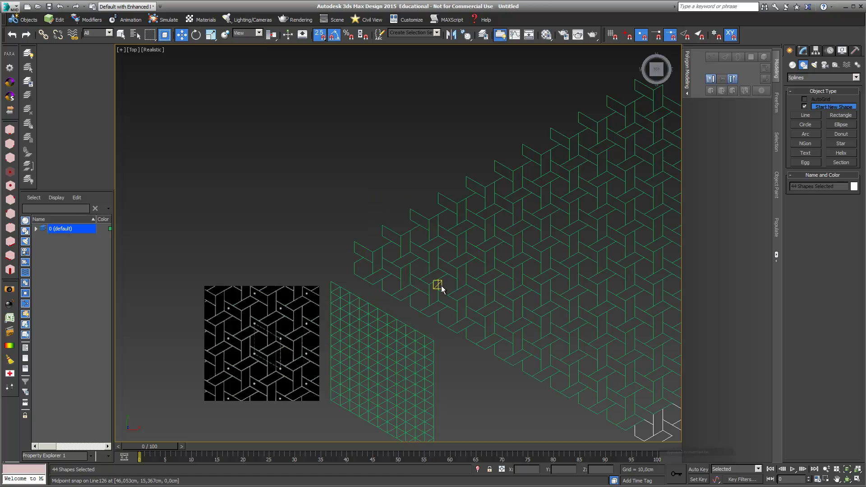
scroll(483, 236, down, 4)
mouse_move(594, 195)
middle_down()
mouse_move(483, 236)
mouse_move(444, 206)
middle_up()
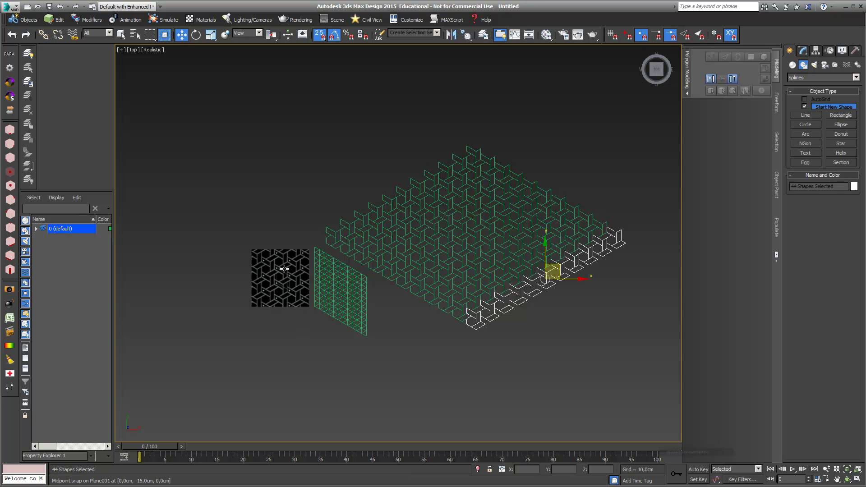
Step: Place one copy of the whole tiled field in free space up to the left and isolate the original field
scroll(284, 269, up, 3)
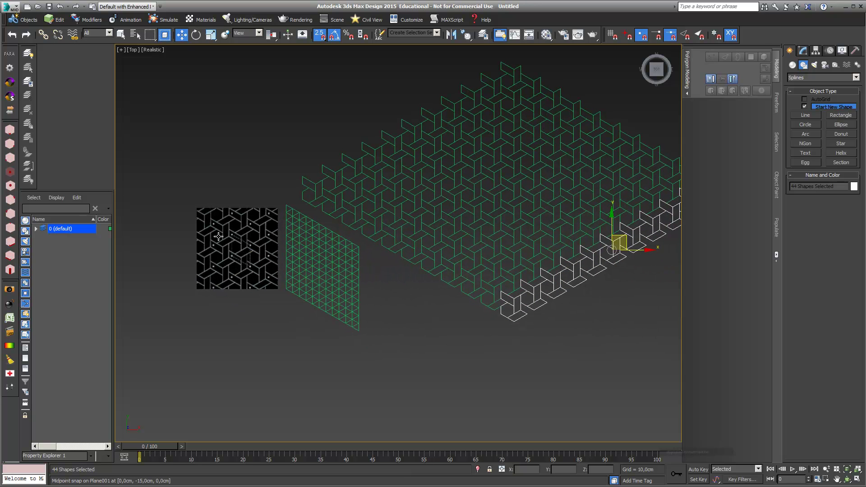
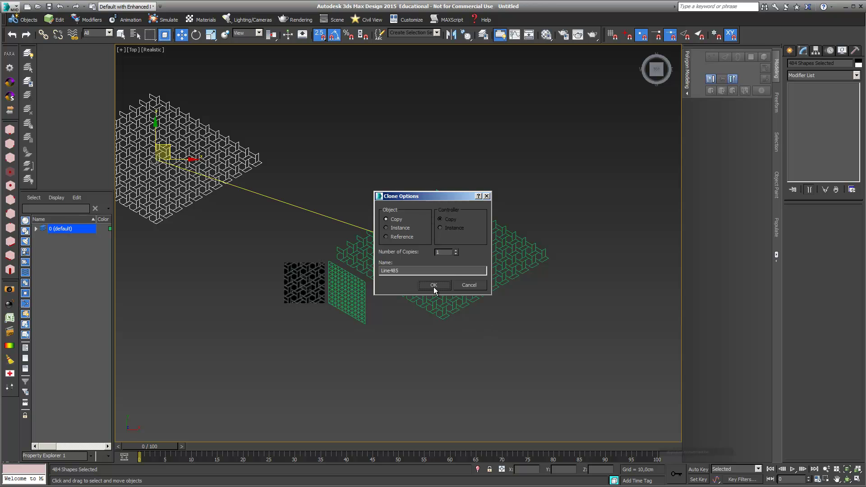
click(433, 285)
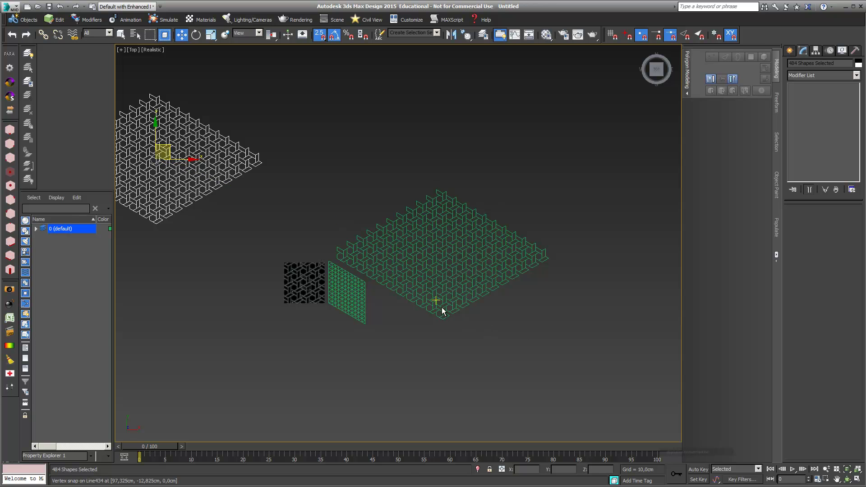
drag(589, 346, 333, 174)
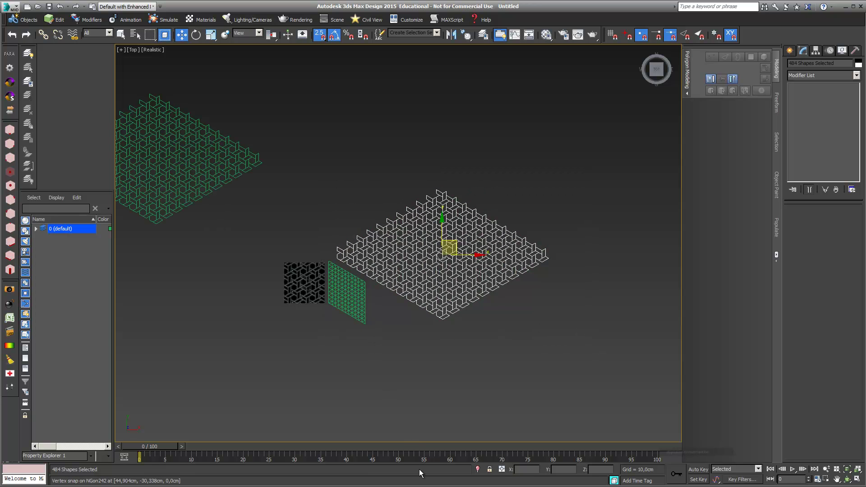
click(478, 469)
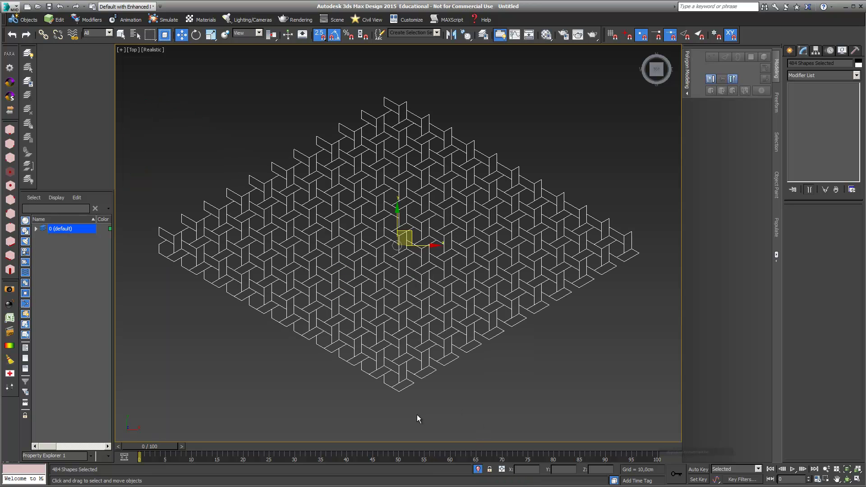
Step: Select all shapes of the isolated field and convert them to Editable Poly
click(409, 383)
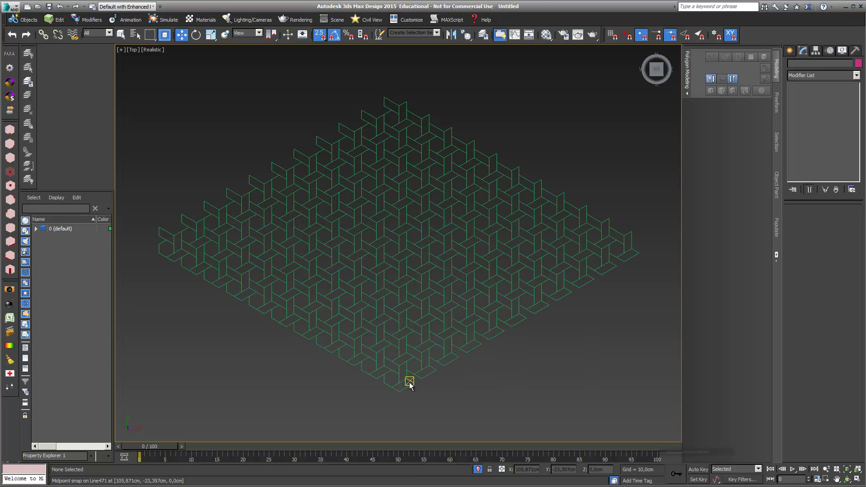
click(408, 379)
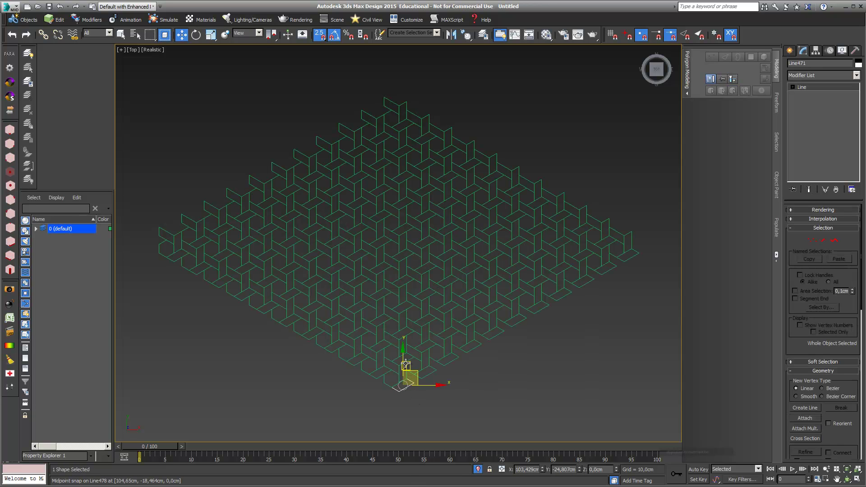
click(406, 350)
click(414, 353)
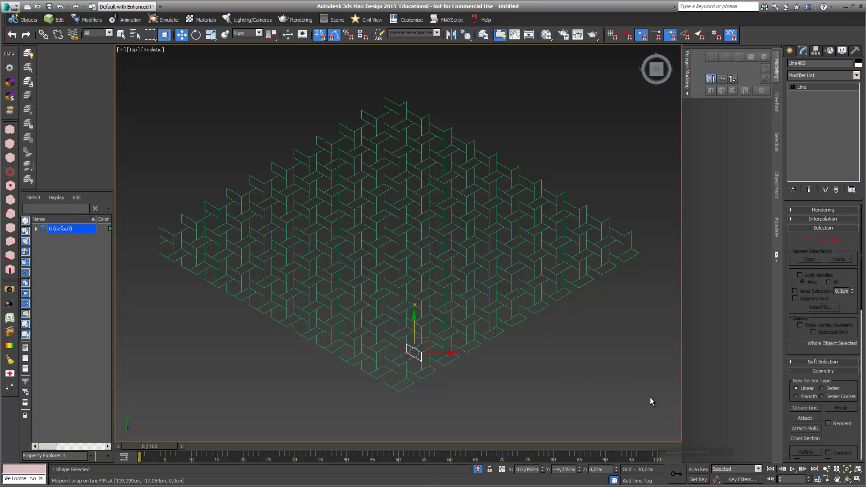
key(ctrl+a)
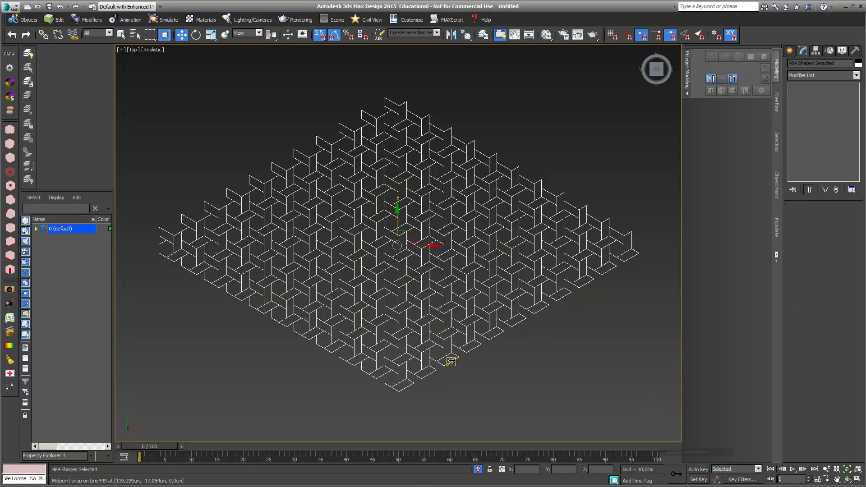
right_click(452, 362)
mouse_move(498, 449)
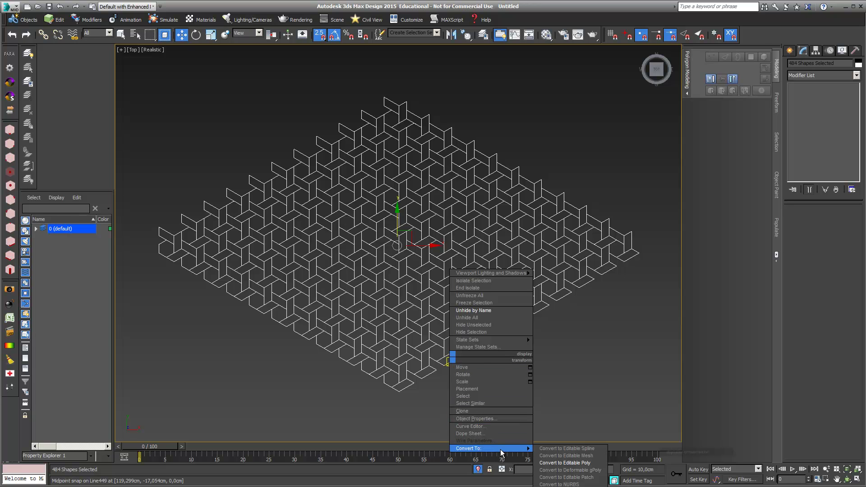
click(553, 463)
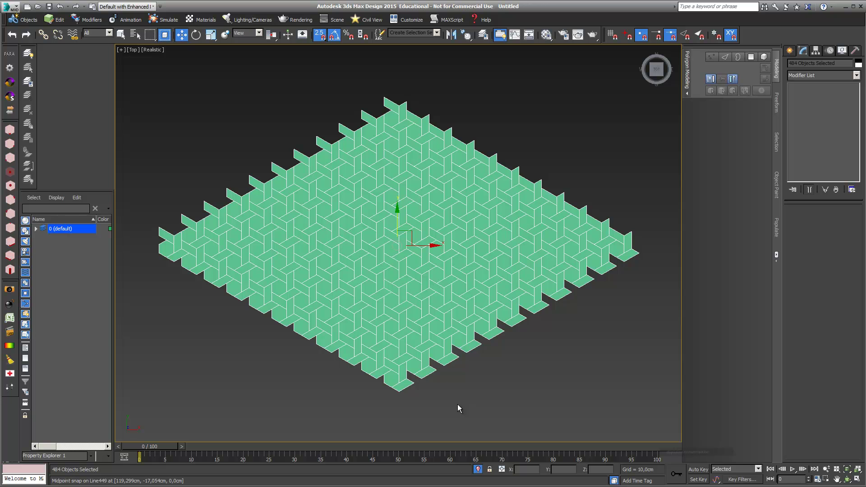
Step: Select only the parallelogram at the field's lowest corner and rename it Pattern
click(431, 407)
click(401, 384)
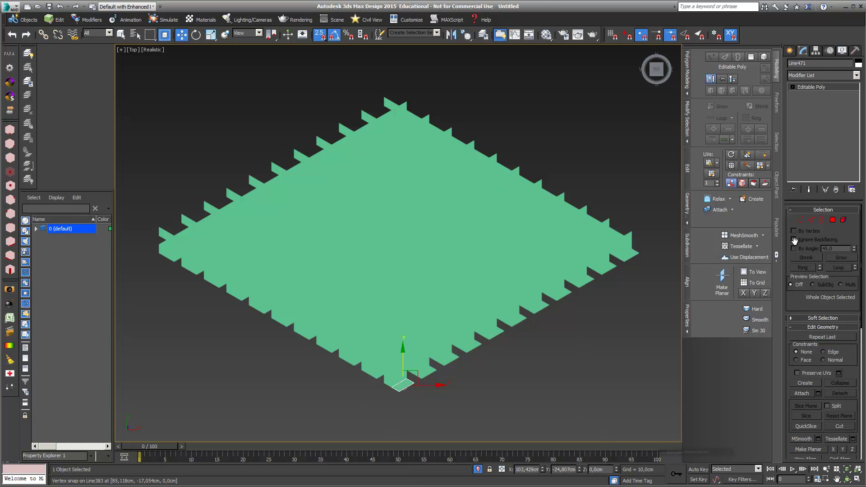
drag(812, 64, 735, 68)
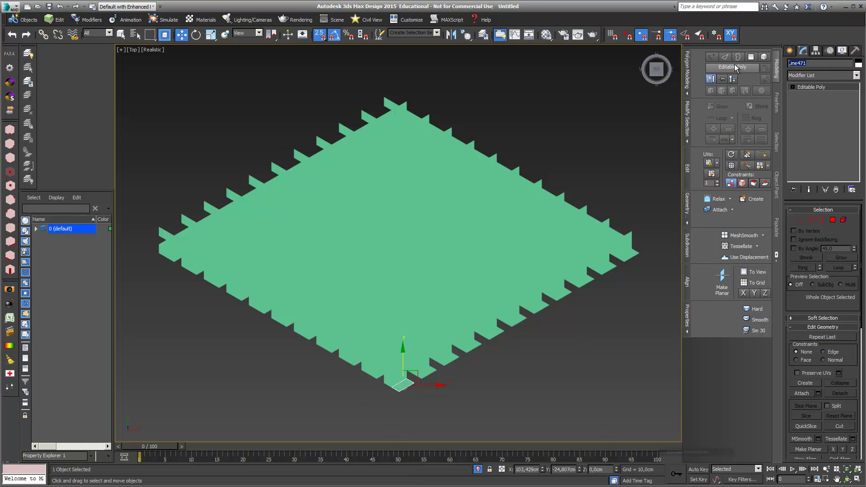
text(Pattern)
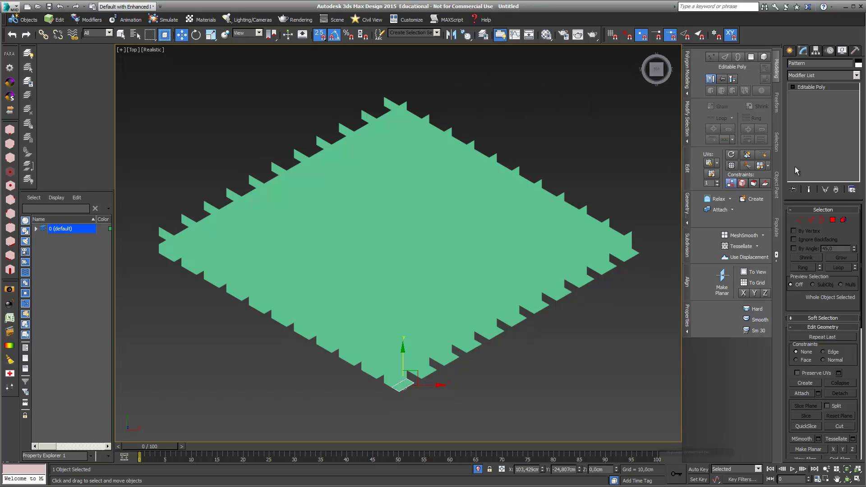
Step: Attach every other object in the attach list to Pattern so the field forms a single mesh
click(818, 394)
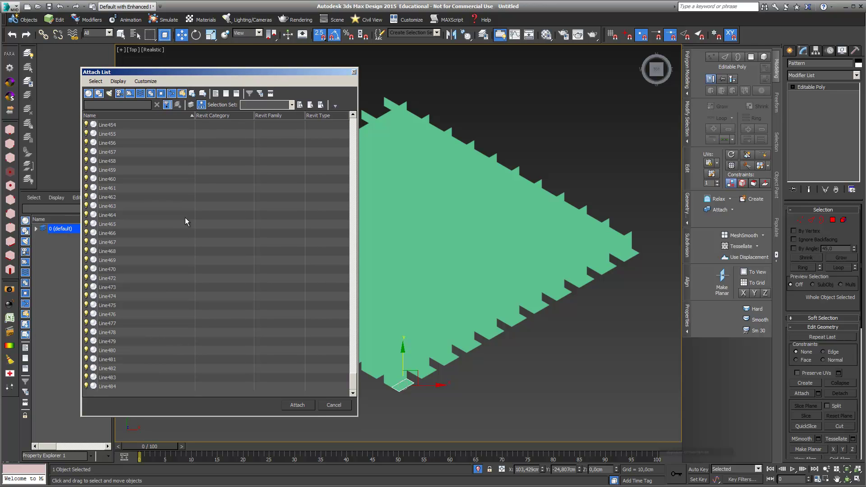
click(111, 227)
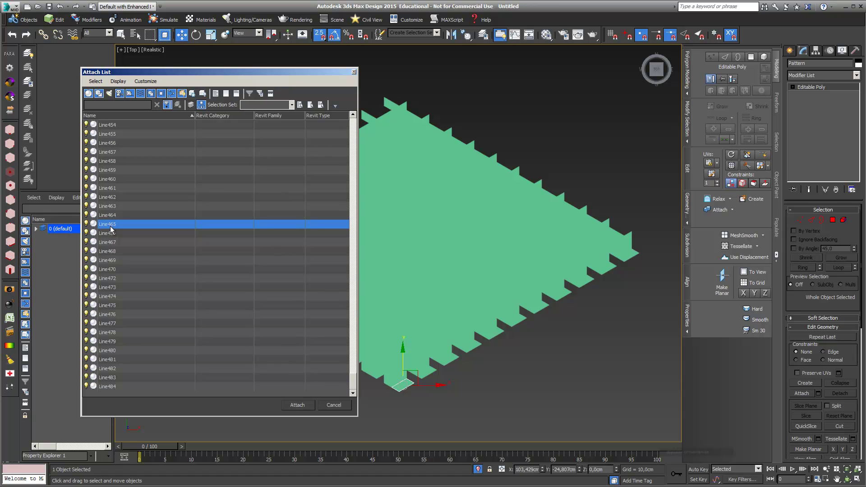
key(ctrl+a)
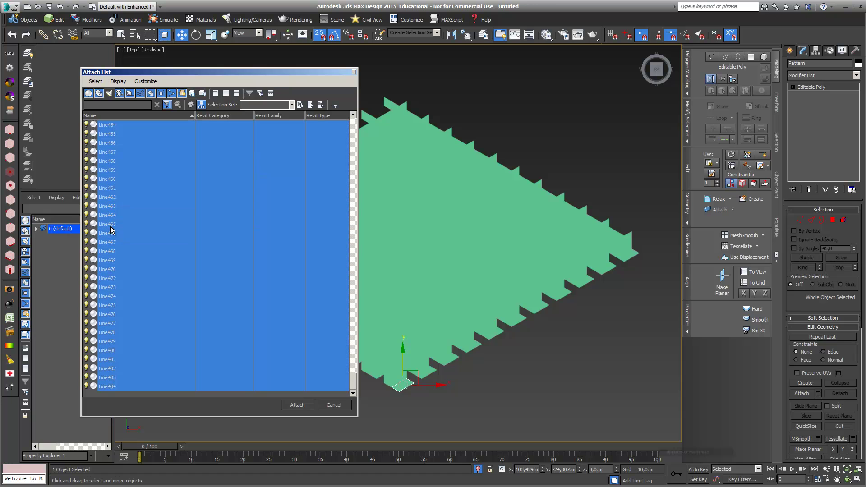
click(300, 406)
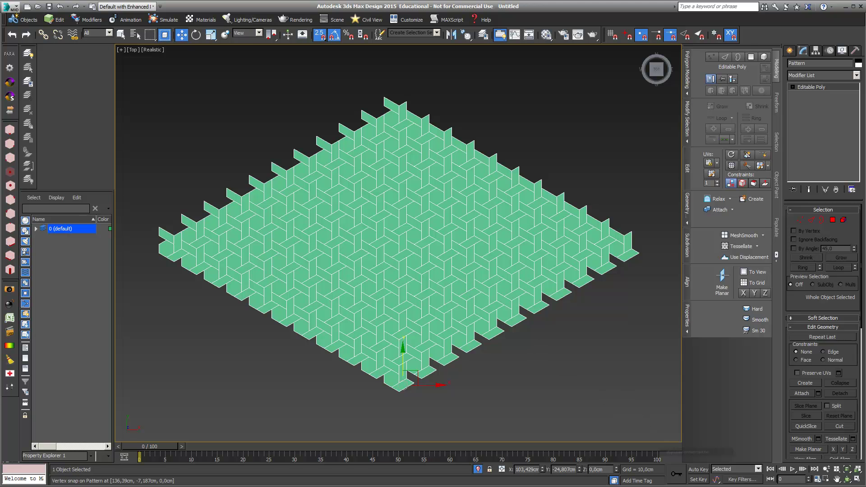
key(ctrl+z)
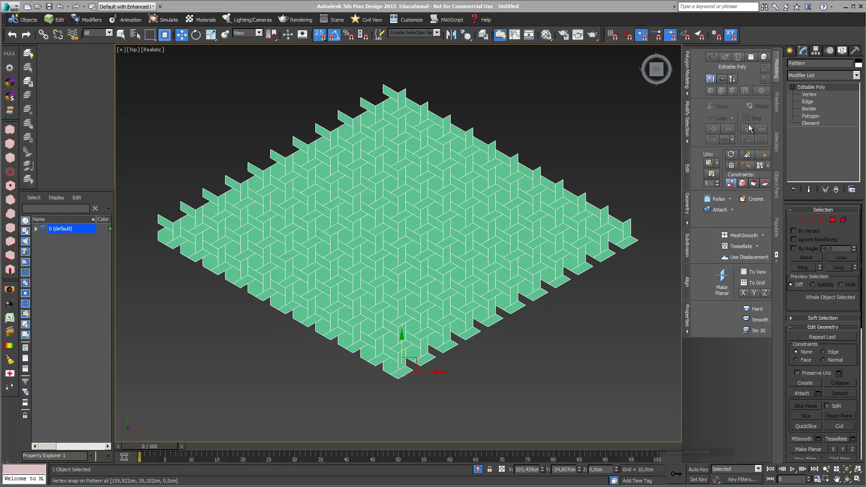
Step: Examine the mesh at vertex level, checking the shared corners of the tiles for overlapping vertices
click(809, 95)
scroll(496, 248, up, 4)
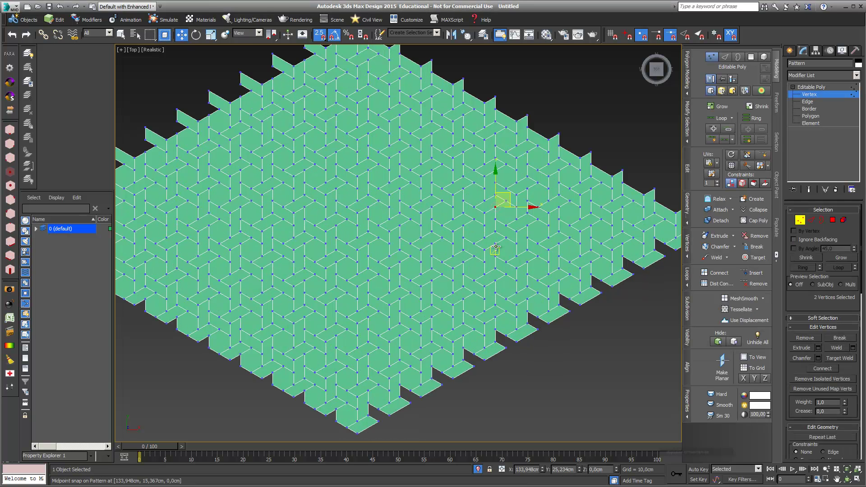
scroll(495, 248, up, 2)
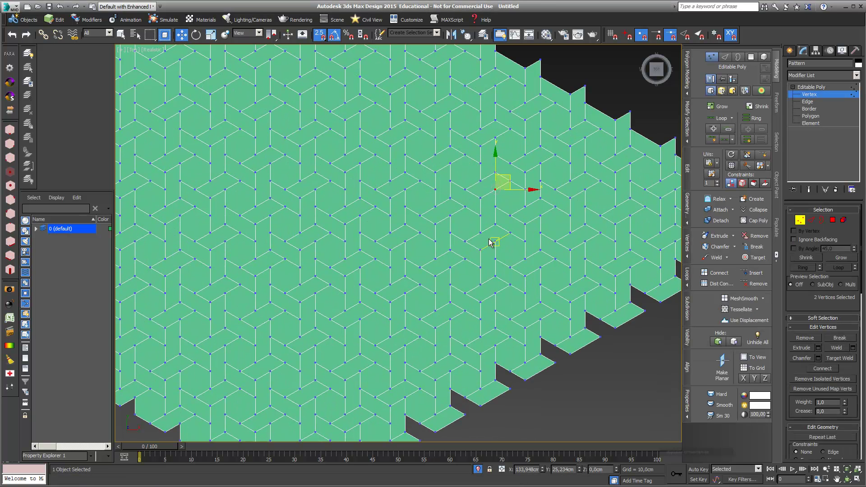
click(480, 233)
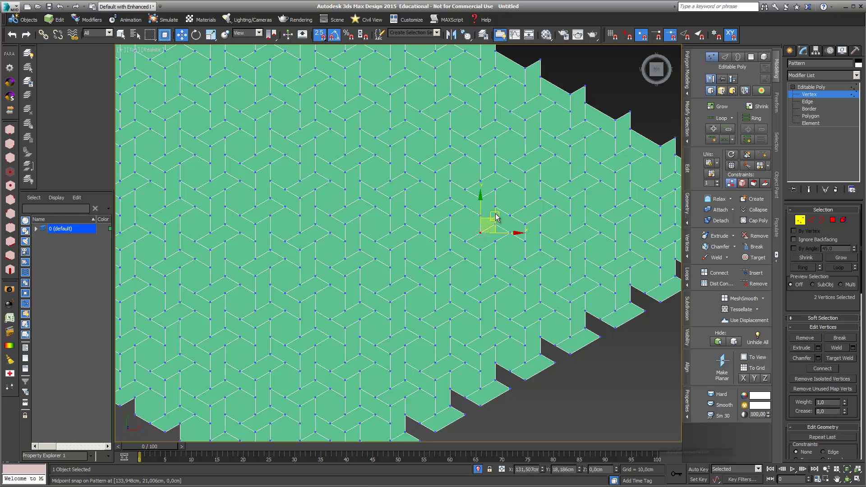
scroll(492, 219, down, 2)
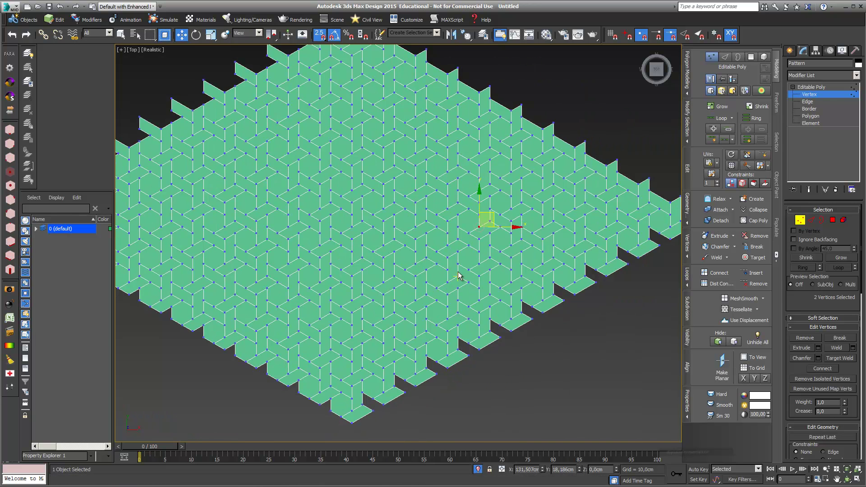
scroll(487, 224, up, 4)
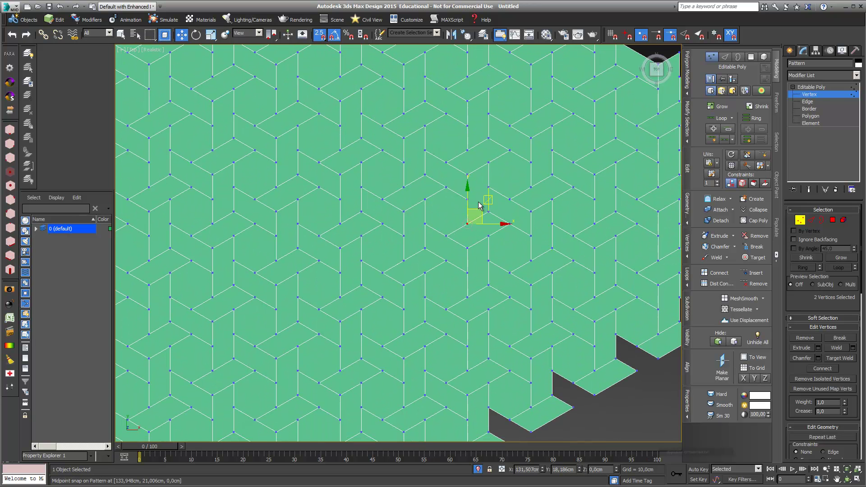
scroll(446, 176, down, 2)
scroll(446, 176, down, 5)
middle_drag(448, 180, 491, 239)
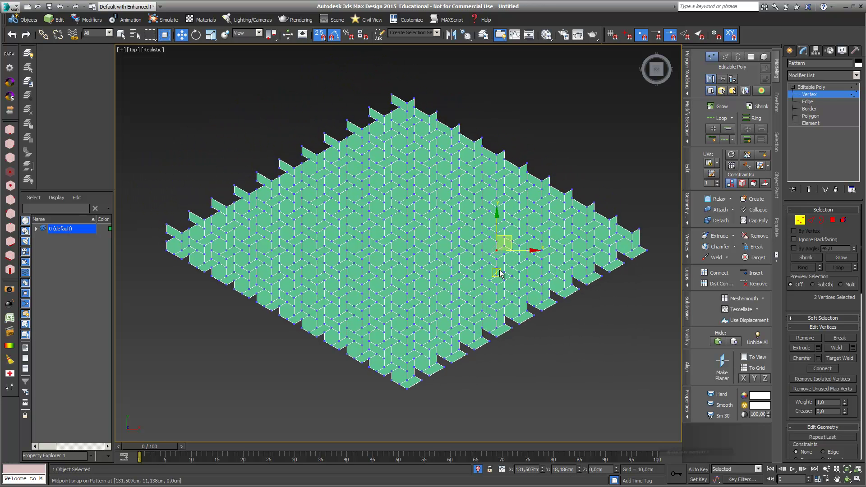
Step: Select all vertices of the pattern mesh and weld them with a 0.1 cm threshold
key(ctrl+a)
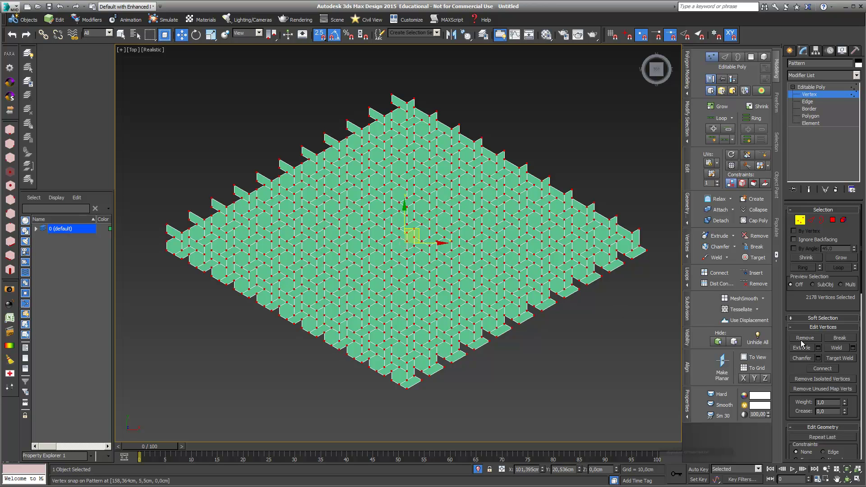
click(853, 348)
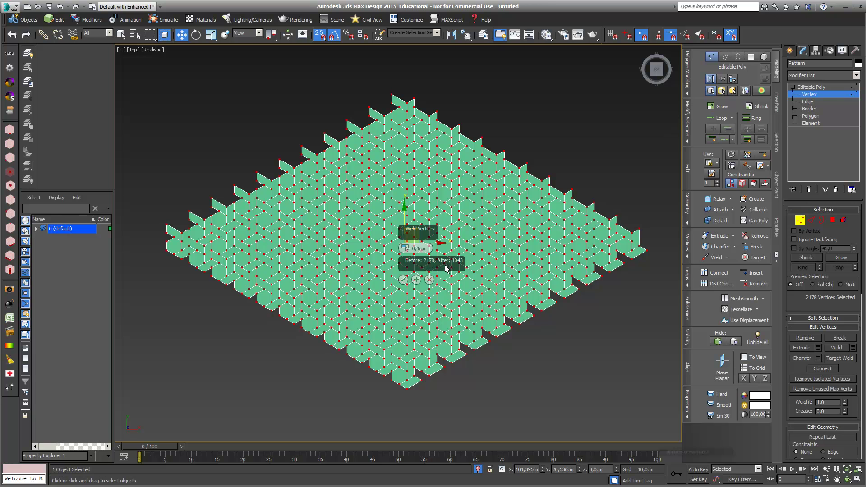
click(403, 281)
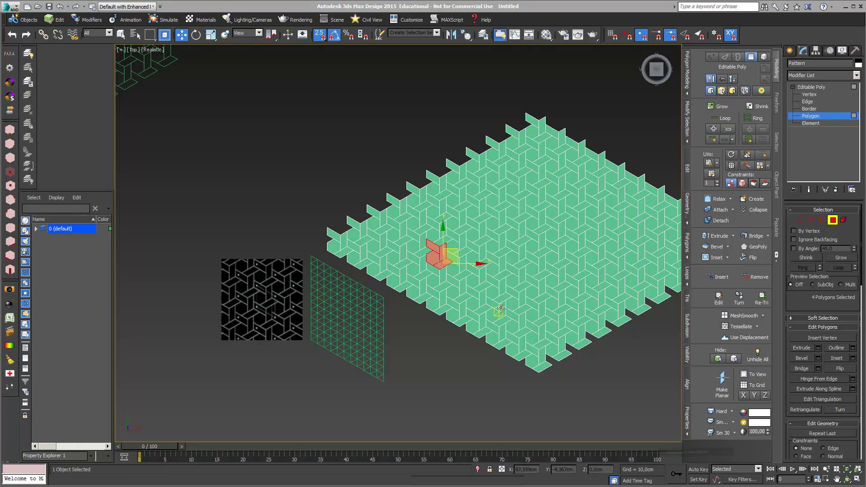
Step: Examine the selected motif of one hexagon and three parallelograms and how it repeats across the mesh
scroll(451, 255, up, 6)
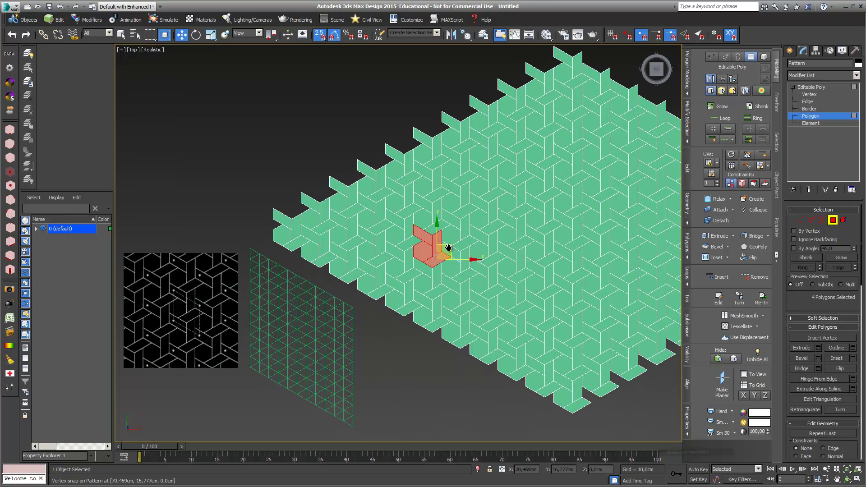
drag(420, 239, 513, 220)
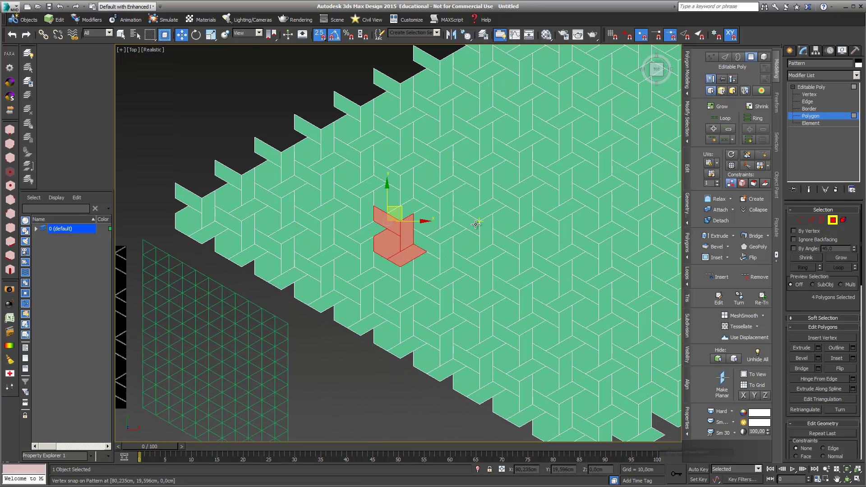
scroll(512, 220, down, 3)
middle_drag(469, 220, 419, 216)
scroll(419, 216, down, 3)
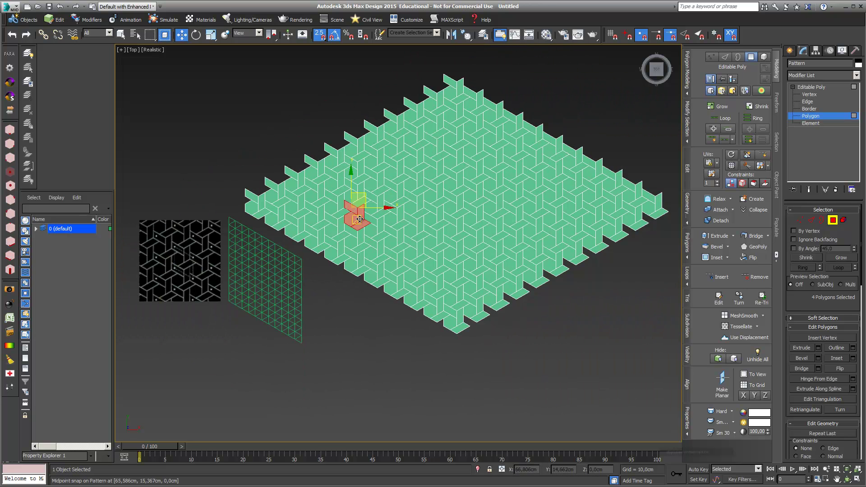
drag(360, 219, 364, 220)
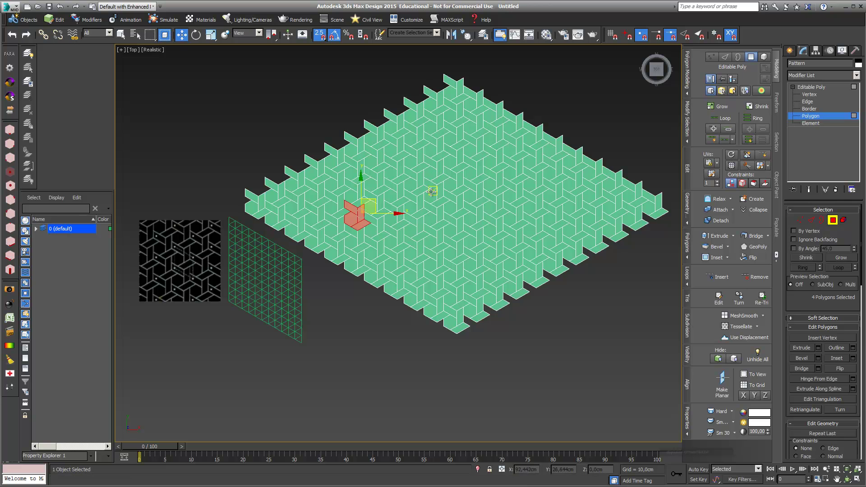
scroll(404, 178, up, 4)
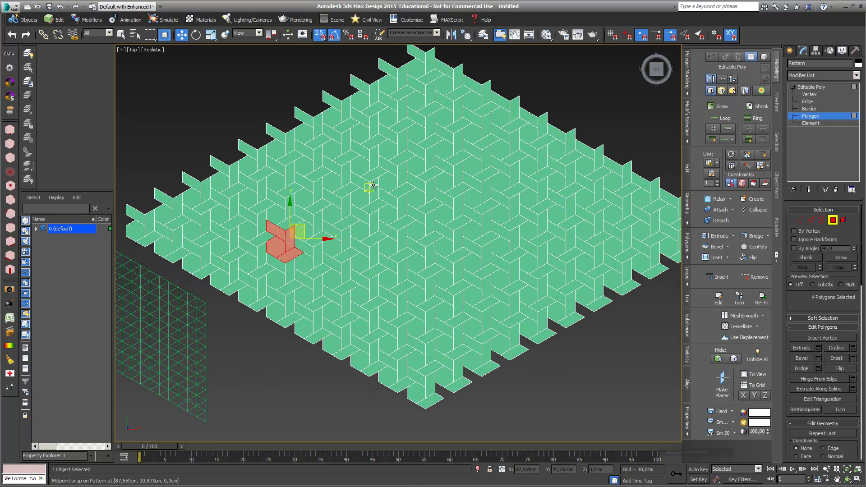
Step: Draw an NGon with a radius of about 2.08 cm outside the pattern mesh and set it to 6 sides
click(790, 52)
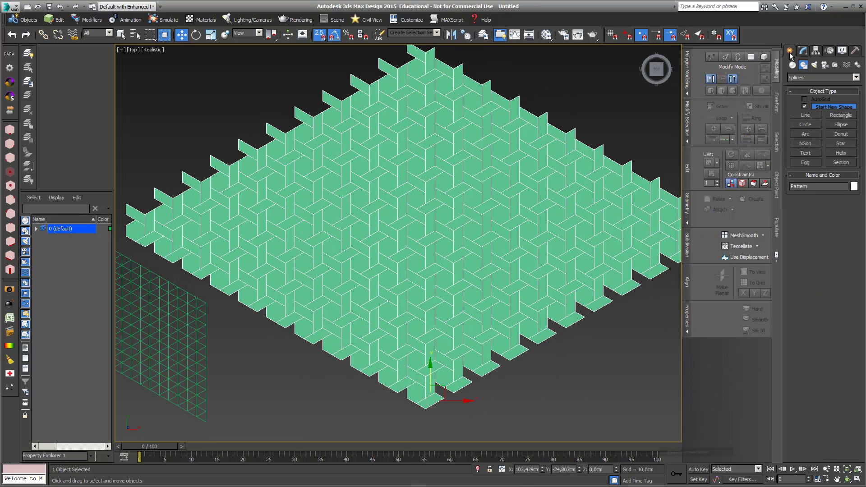
click(808, 143)
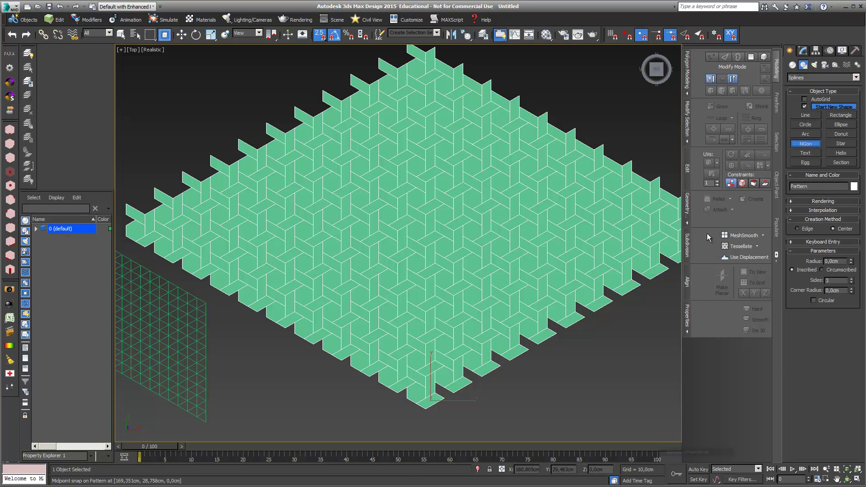
drag(203, 114, 204, 114)
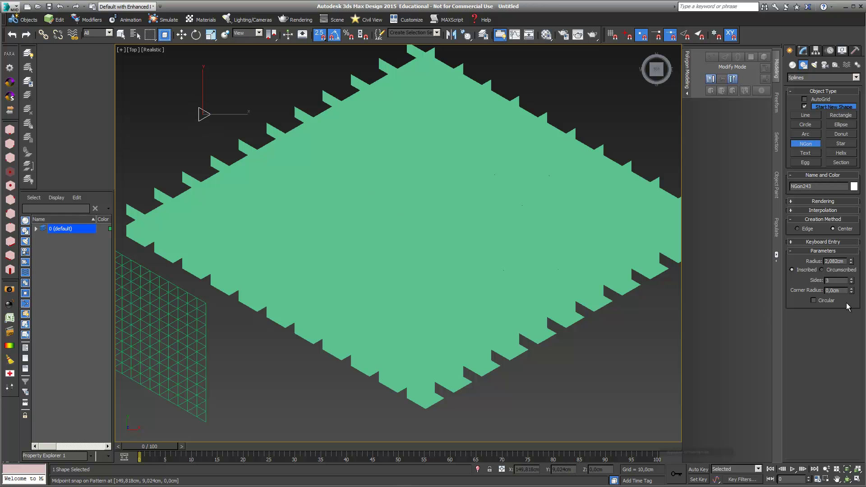
click(852, 279)
click(852, 279)
Step: Move the new hexagon onto the reference pattern image and align it with one of the hexagonal cells
click(181, 34)
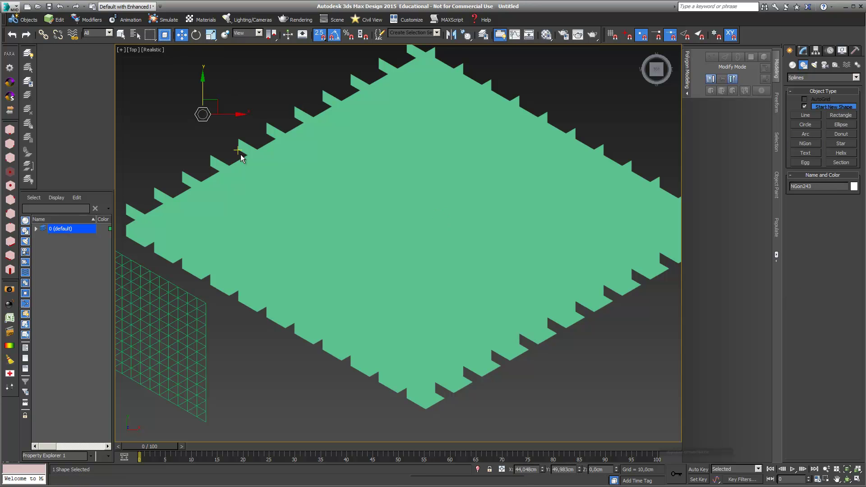
scroll(253, 178, down, 6)
scroll(348, 203, up, 6)
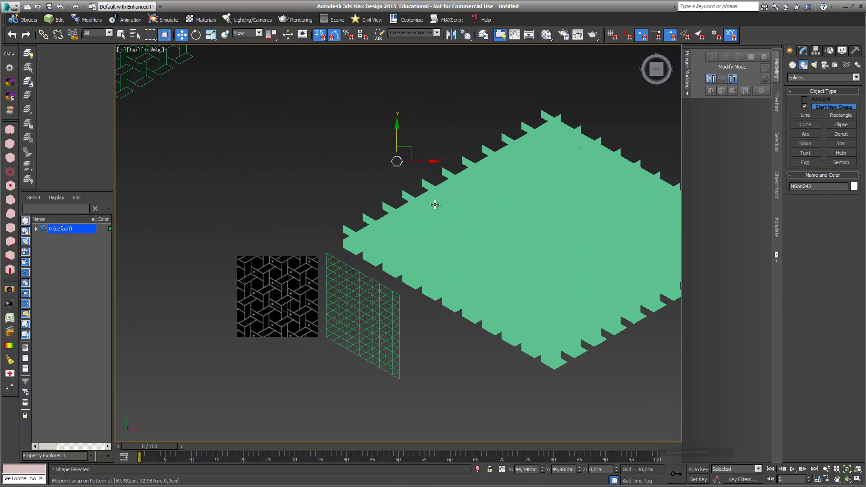
drag(292, 270, 294, 267)
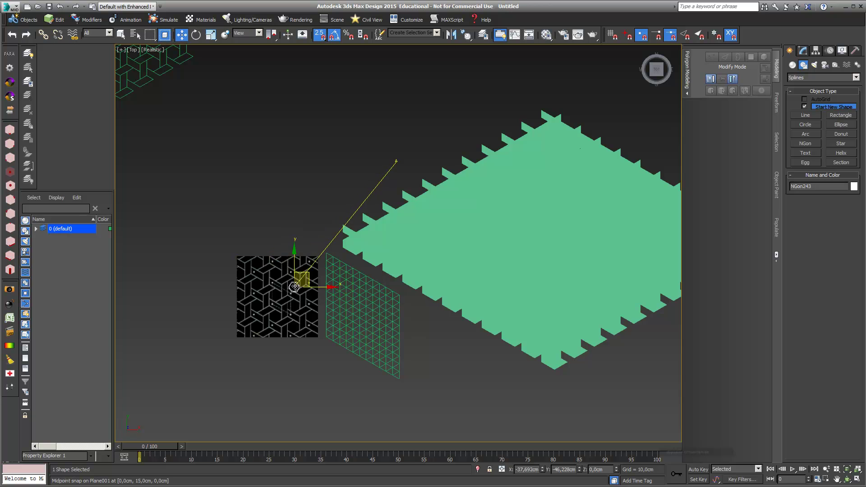
scroll(294, 266, up, 5)
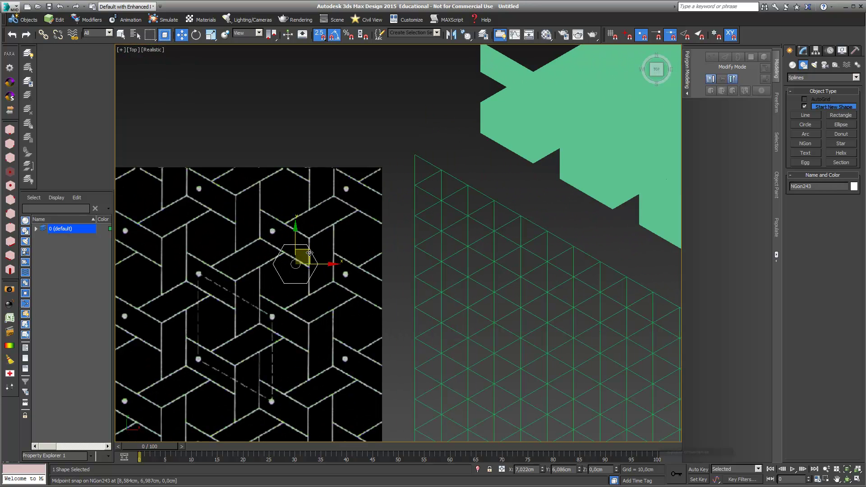
drag(310, 251, 282, 281)
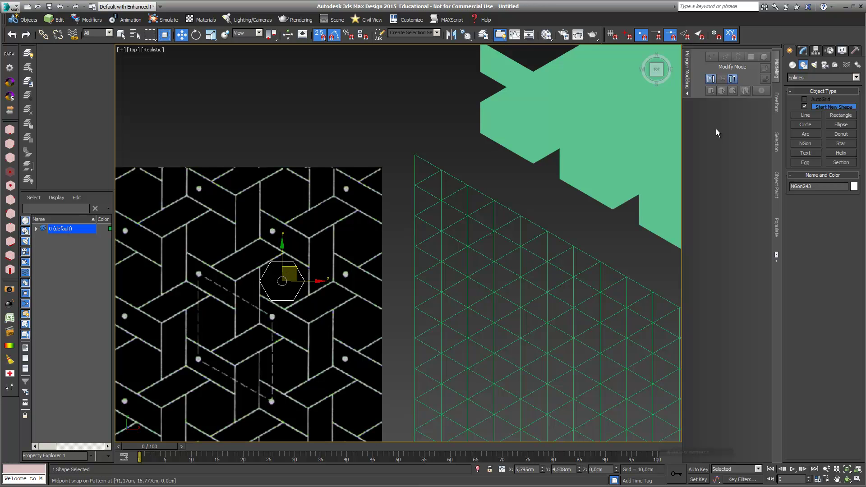
Step: Rotate the hexagon by -30 degrees about Z and set its radius to 2.54 cm to fit the reference cell
click(196, 35)
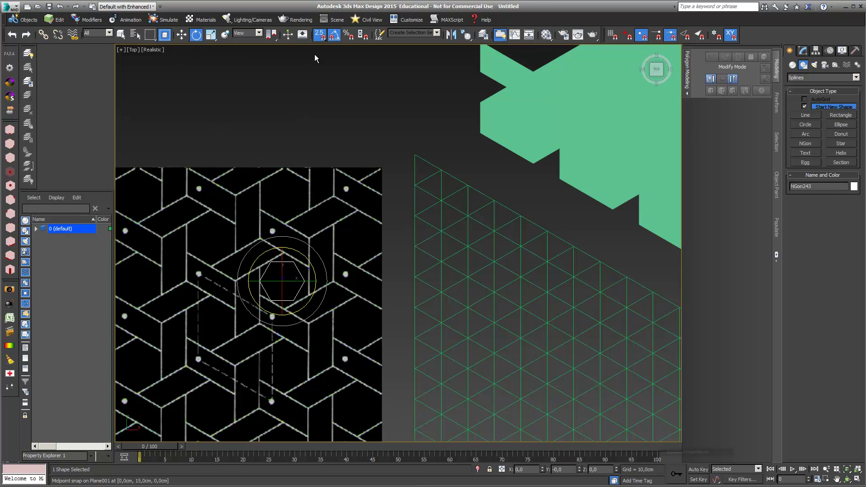
drag(323, 267, 326, 282)
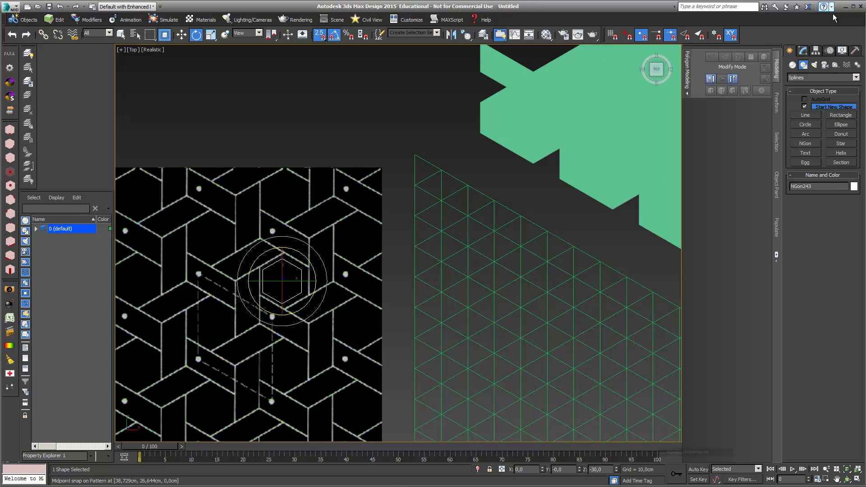
click(803, 51)
drag(852, 240, 851, 236)
Step: Make two copies of the hexagon, each snapped corner to corner so that they enclose the adjoining parallelogram
key(w)
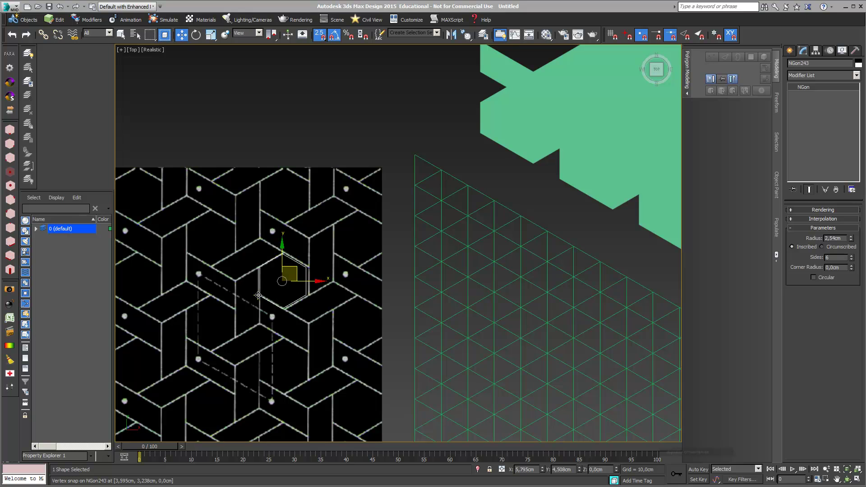
drag(258, 296, 310, 266)
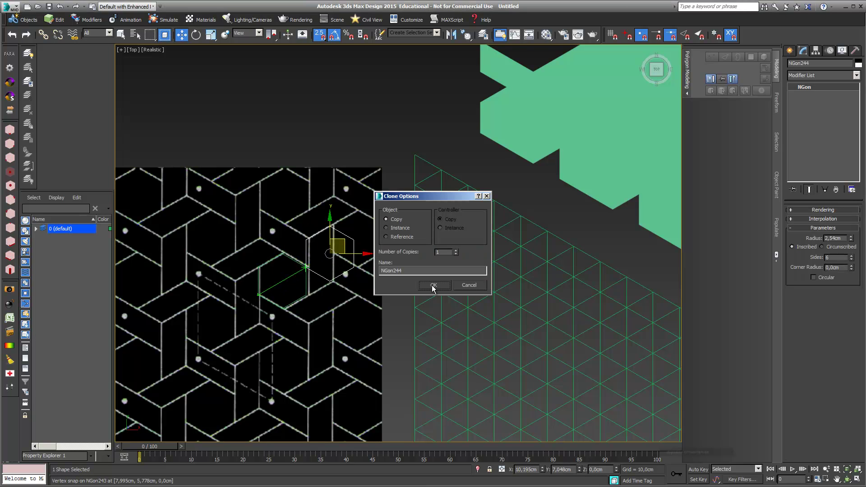
click(435, 289)
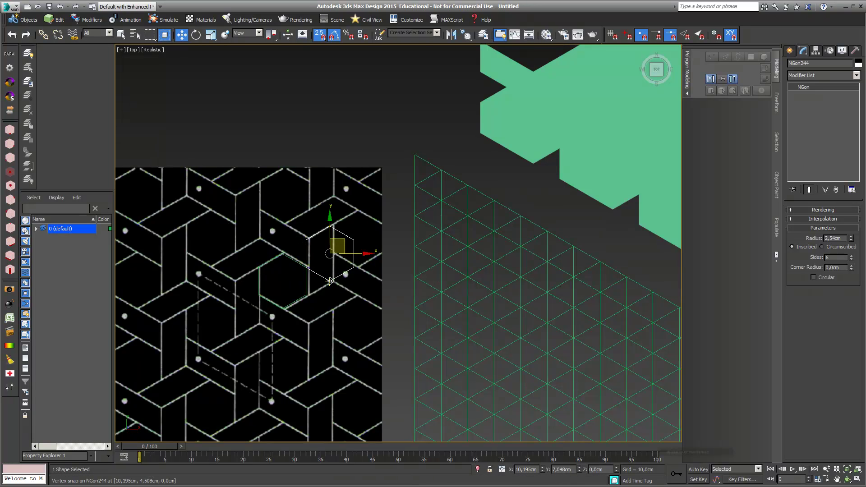
mouse_move(331, 281)
shift+mouse_down()
mouse_move(256, 229)
mouse_move(276, 249)
shift+mouse_up()
click(437, 288)
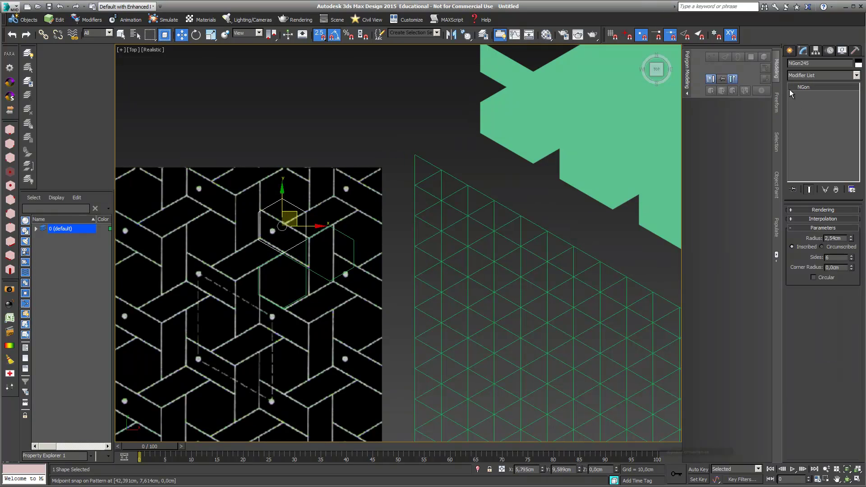
Step: Draw a closed four-point line snapped to the hexagon corners to form the parallelogram above the first hexagon
click(790, 50)
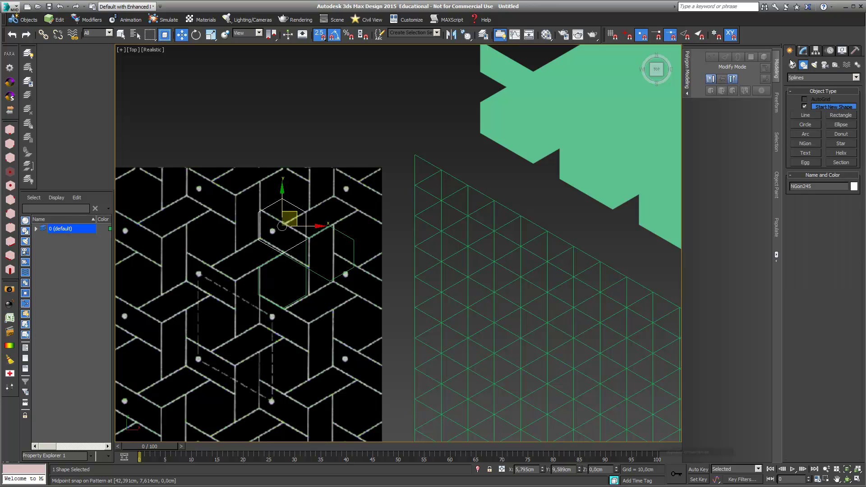
click(807, 115)
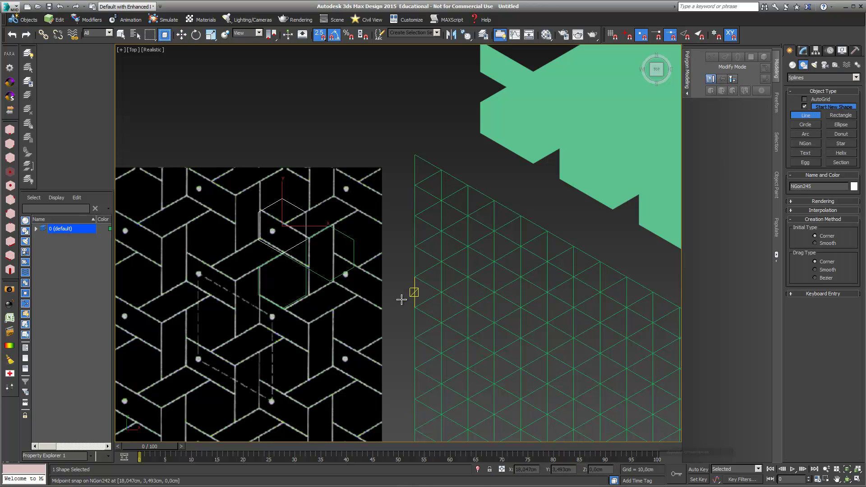
click(309, 263)
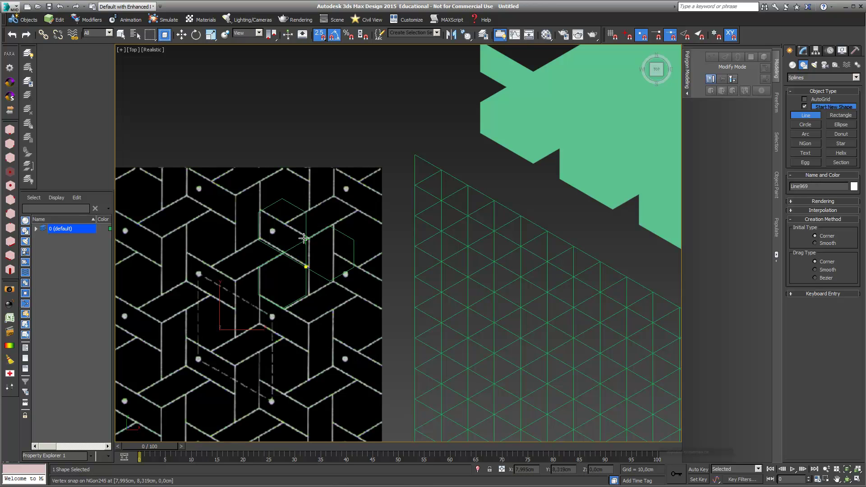
click(306, 240)
click(258, 211)
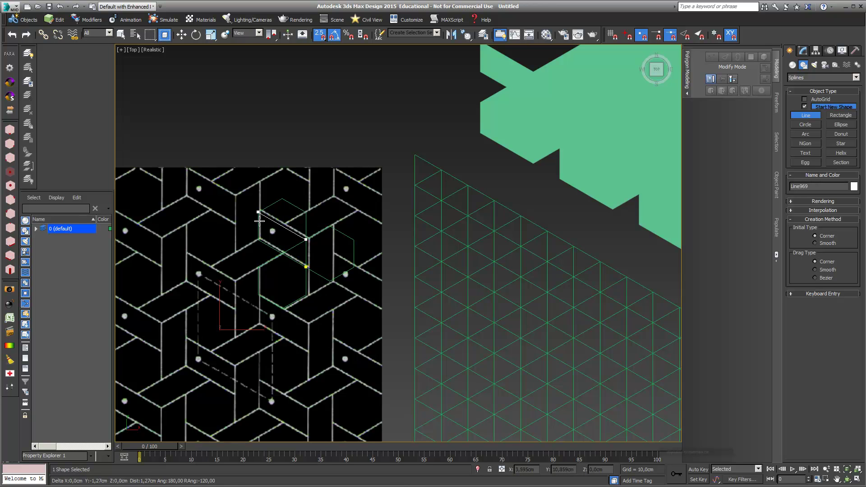
click(258, 239)
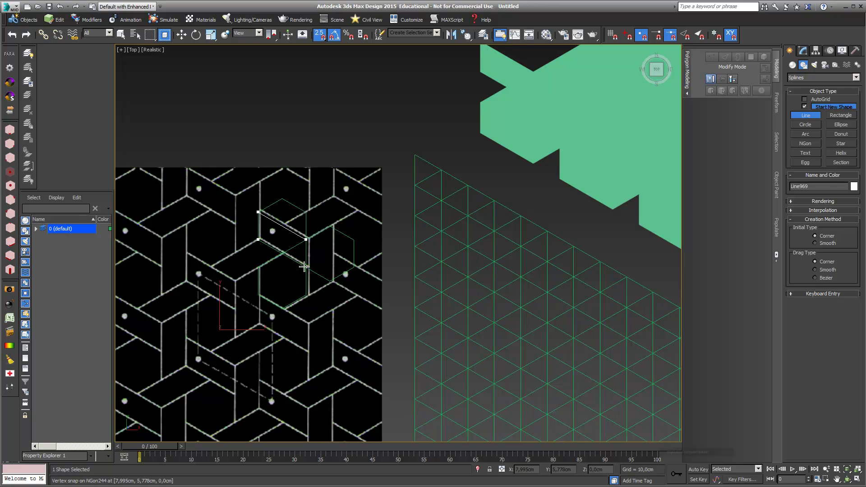
click(305, 266)
click(555, 306)
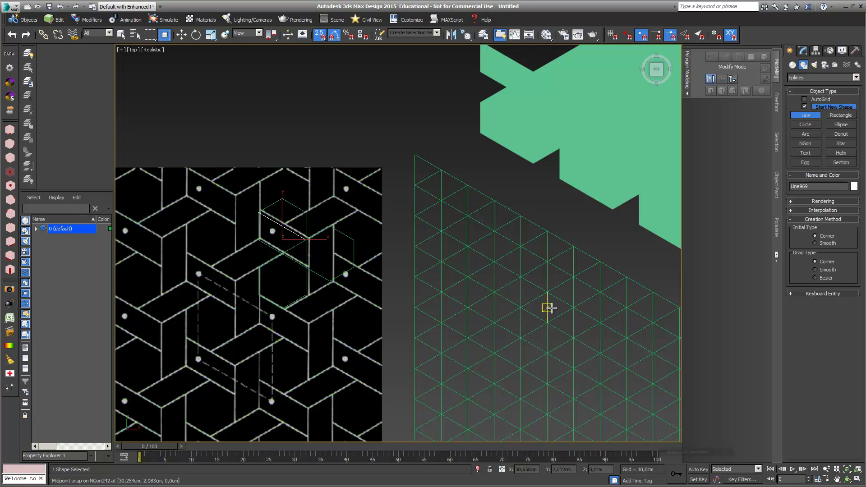
right_click(268, 111)
Step: Select the three hexagons and the parallelogram on the reference image and isolate them
click(210, 147)
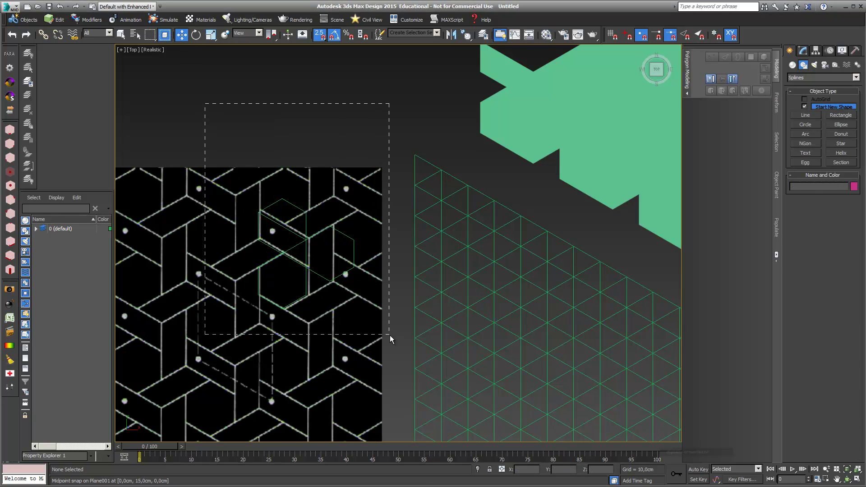
drag(390, 334, 391, 334)
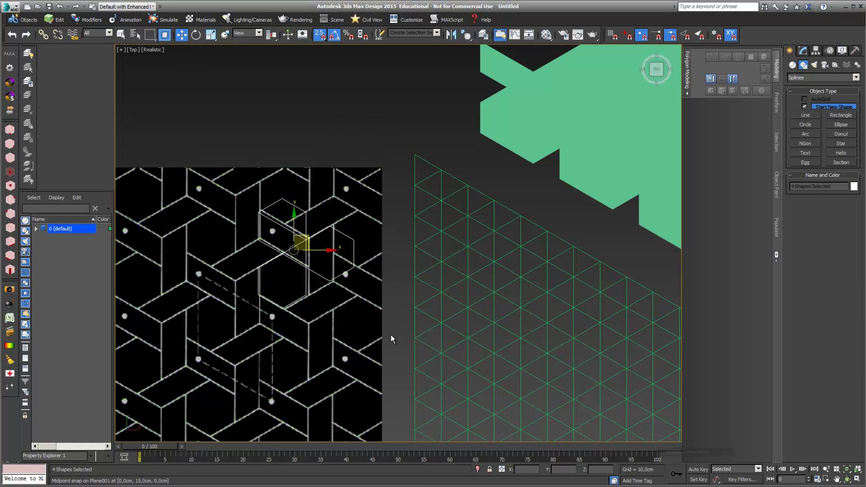
click(478, 469)
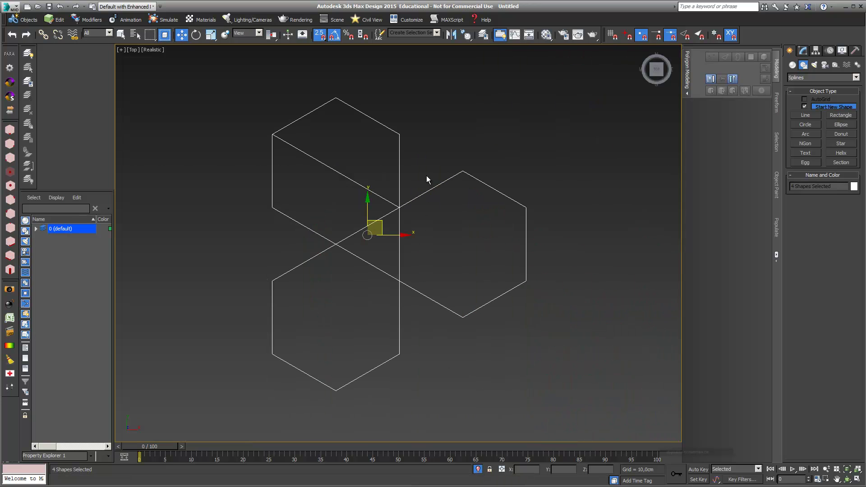
Step: Delete the two copied helper hexagons, keeping only the parallelogram and the original hexagon
click(407, 155)
click(402, 172)
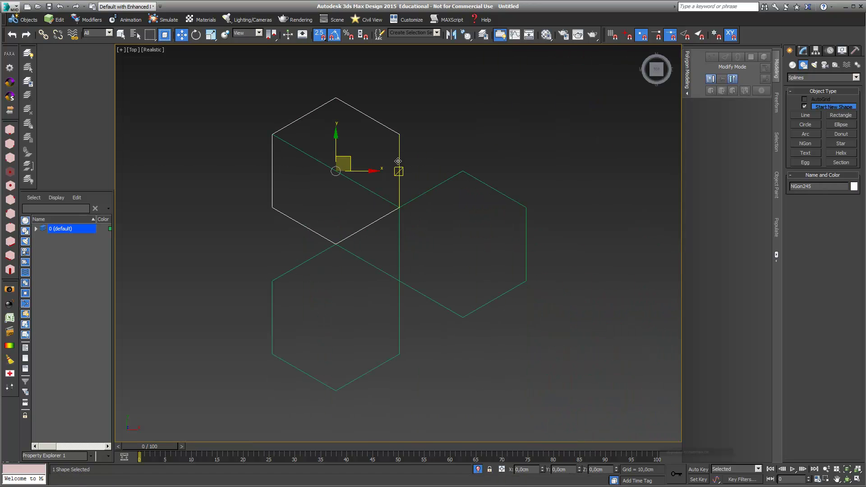
key(Delete)
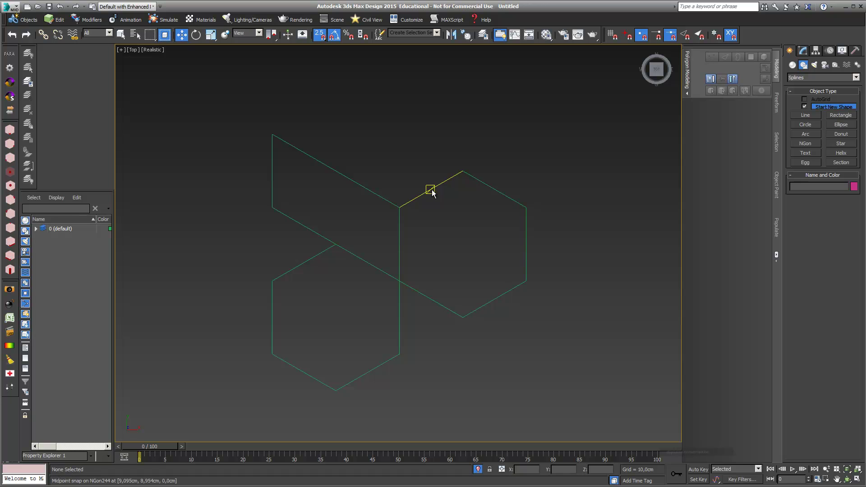
click(433, 192)
key(Delete)
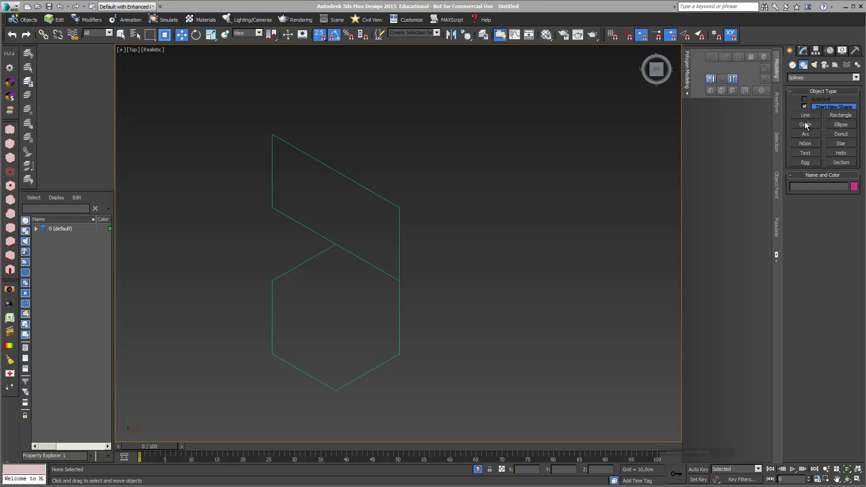
Step: Draw an NGon with a radius of about 0.9 cm beside the motif and set it to 3 sides
click(807, 142)
drag(586, 258, 592, 271)
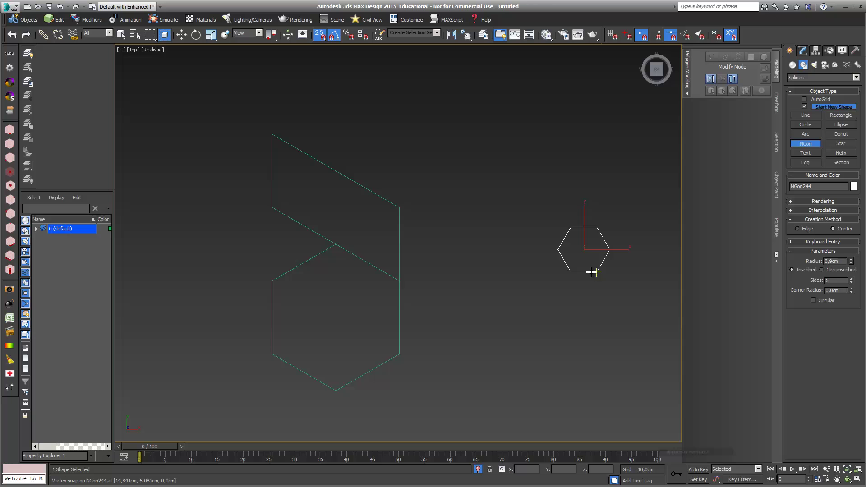
click(851, 283)
click(852, 283)
click(852, 283)
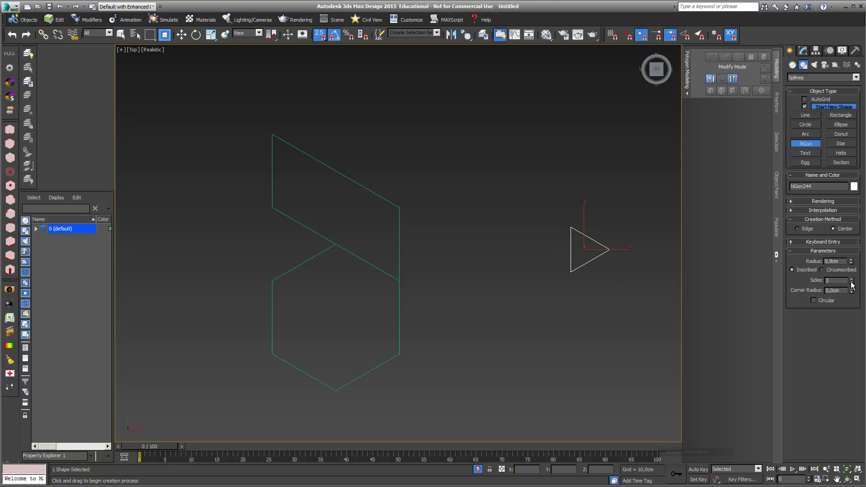
Step: Draw a star with radii of about 1.77 cm and 0.52 cm above the triangle and set it to 6 points
click(841, 144)
drag(513, 143, 528, 188)
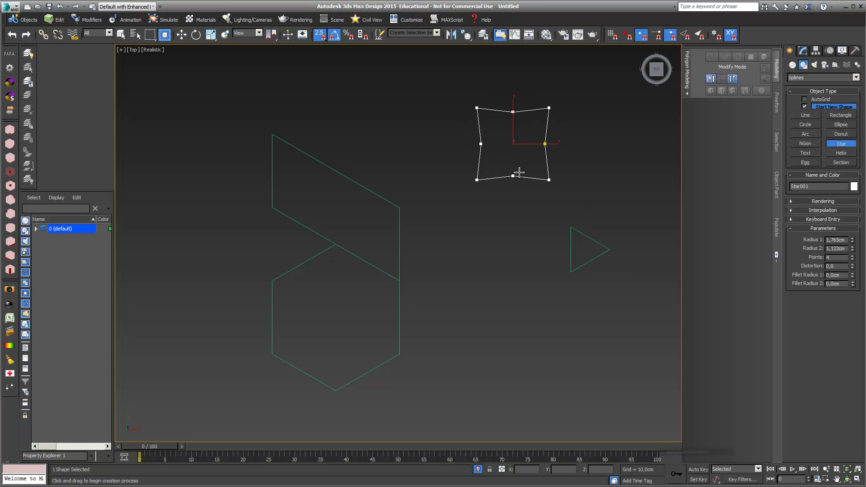
click(514, 159)
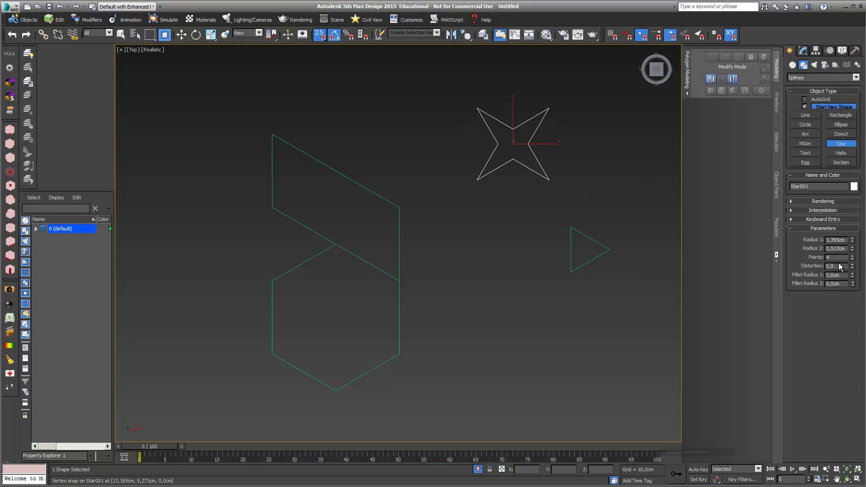
click(853, 259)
click(853, 256)
click(853, 255)
click(852, 256)
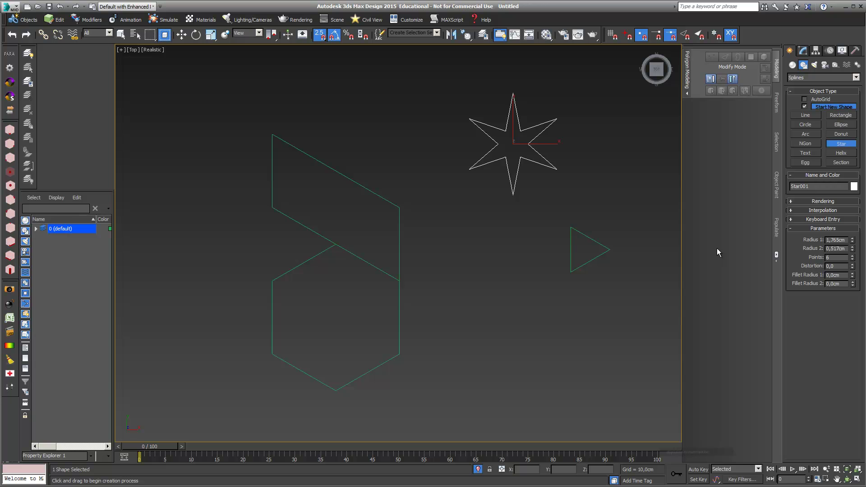
Step: Draw a straight horizontal two-point line below the triangle
click(803, 115)
click(457, 332)
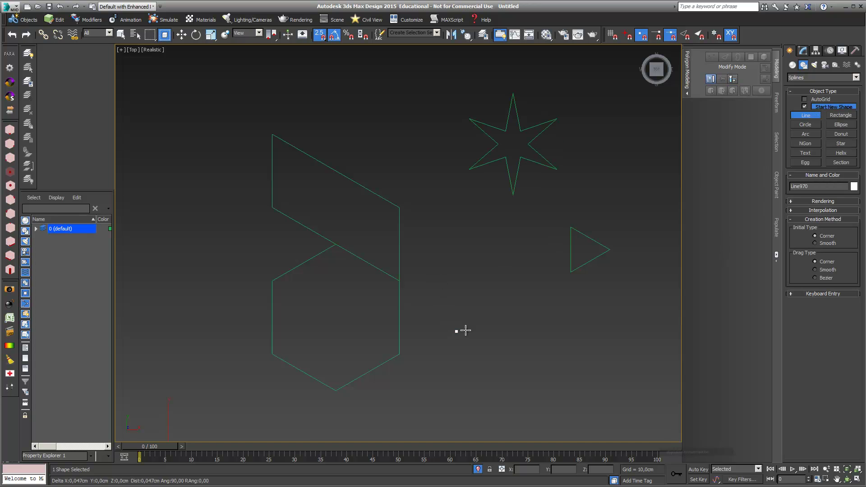
click(555, 334)
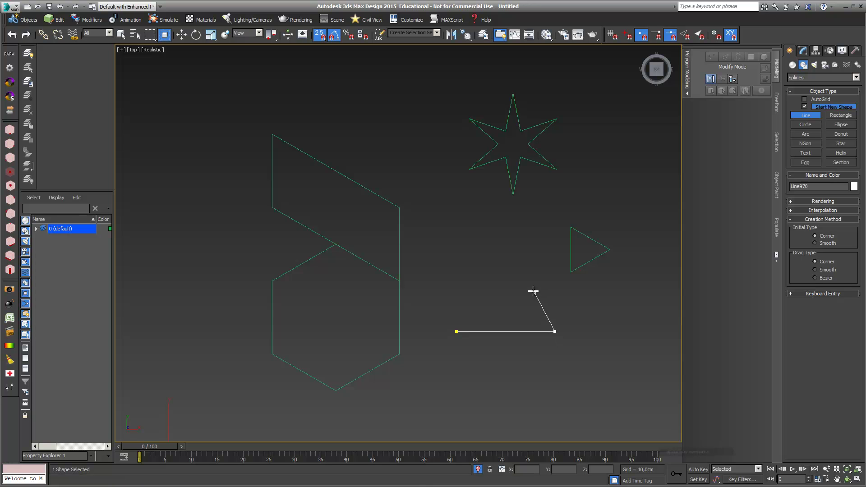
right_click(507, 287)
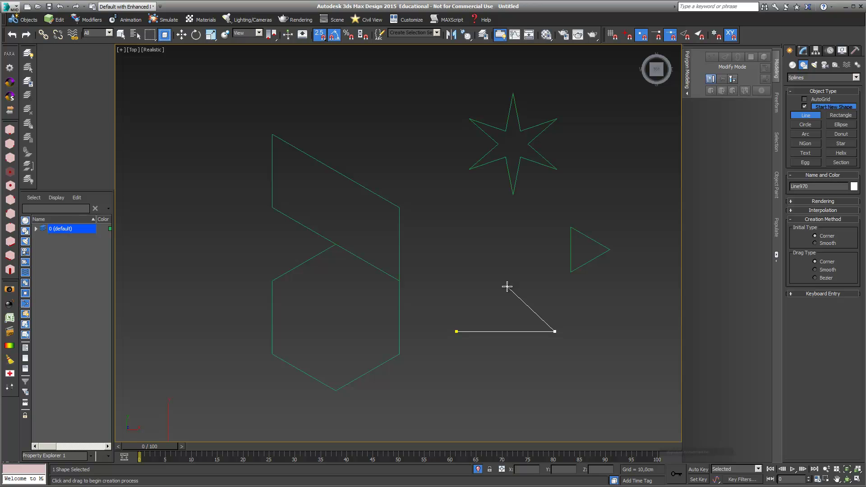
Step: Open the user interface customization for toolbars and find the Polar Snapping Mode action among all Main UI commands
click(413, 25)
mouse_move(414, 35)
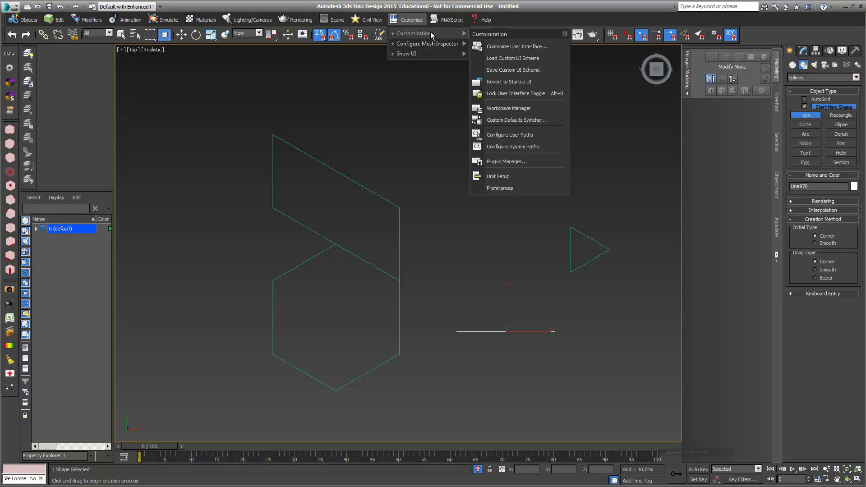
click(500, 48)
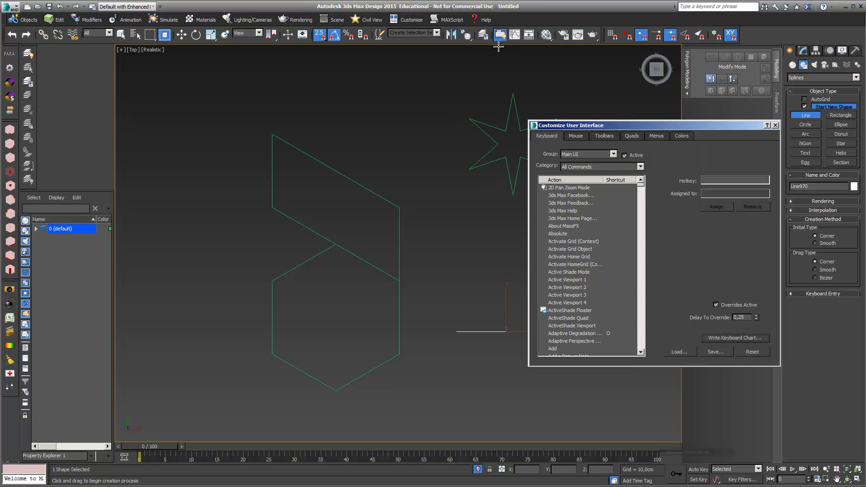
drag(629, 129, 393, 85)
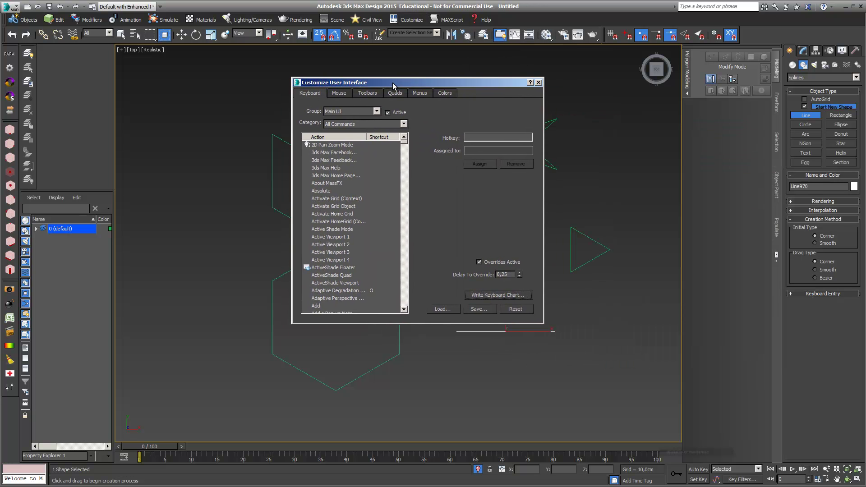
click(366, 96)
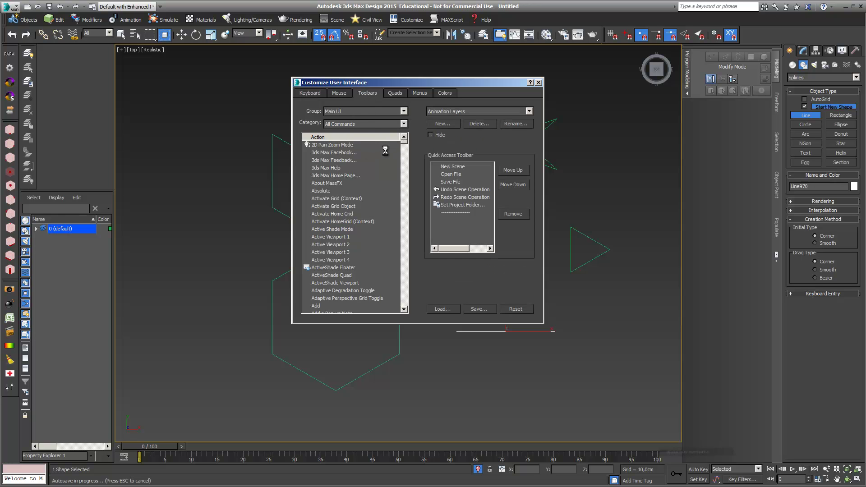
drag(404, 144, 409, 228)
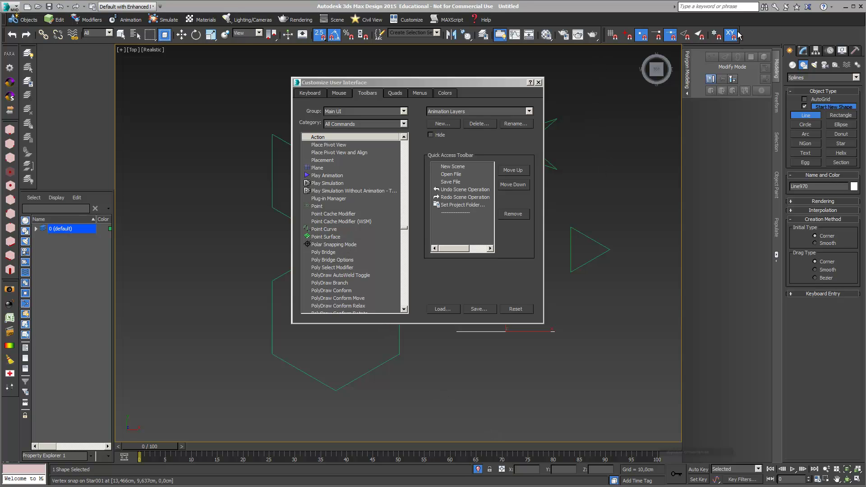
Step: Hide the Snaps toolbar and display it again
right_click(771, 34)
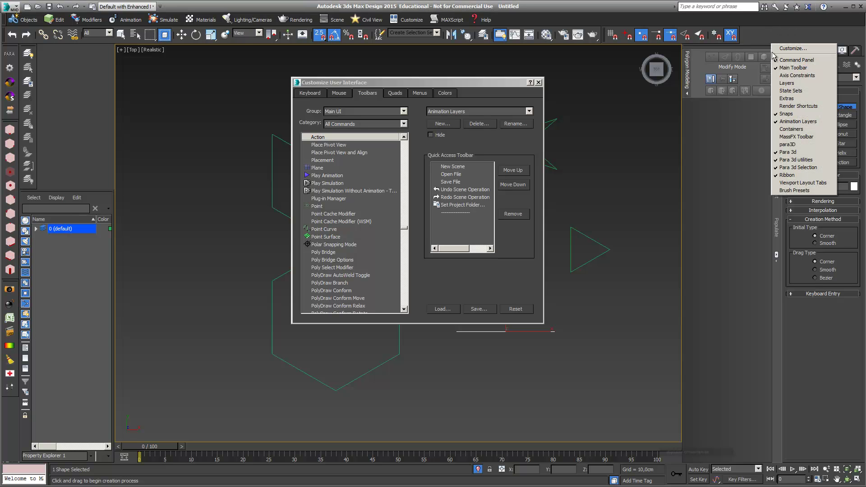
click(792, 114)
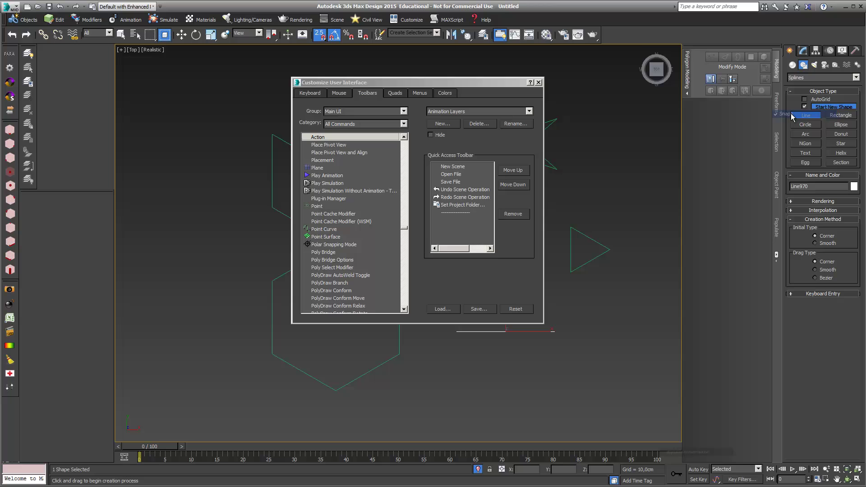
right_click(662, 31)
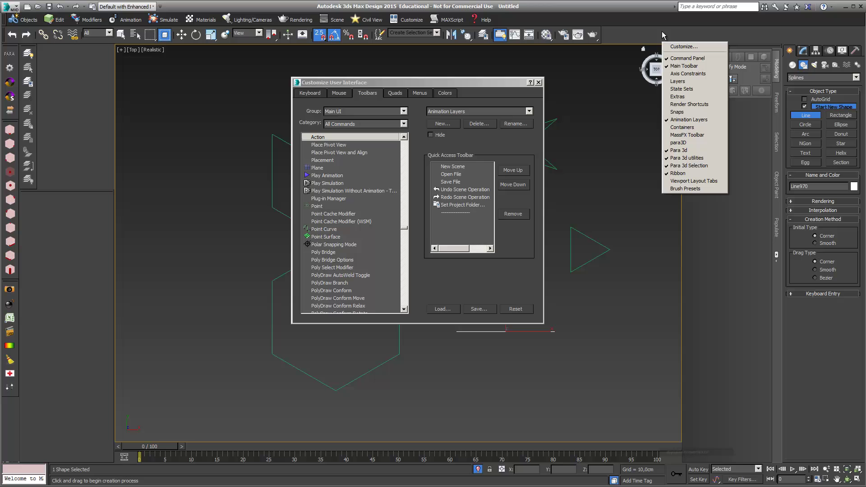
click(683, 112)
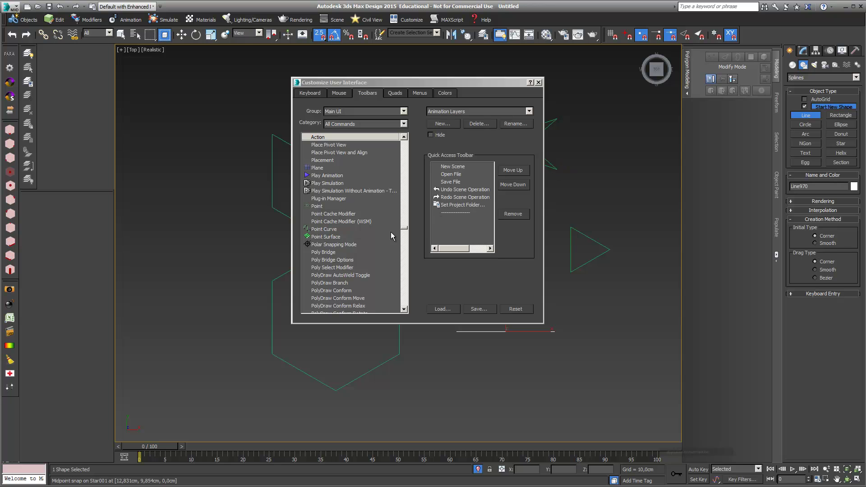
Step: Add the Polar Snapping Mode action to the end of the Snaps toolbar and close the customization dialog
drag(307, 245, 741, 36)
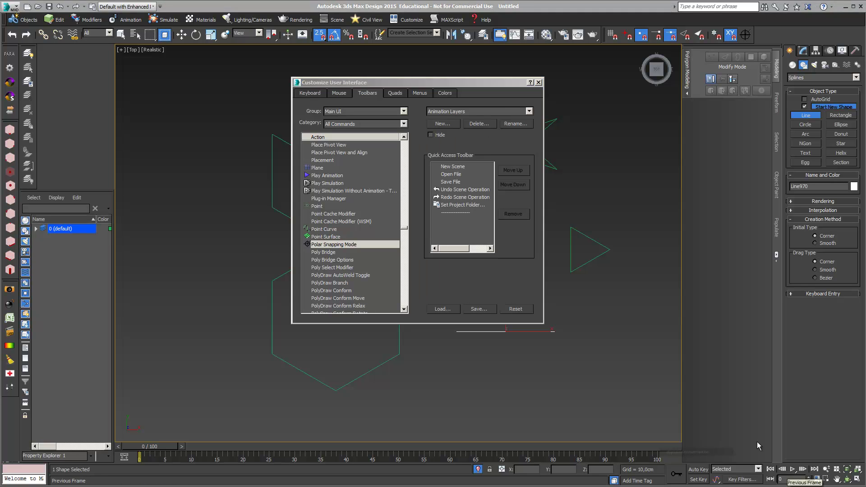
drag(500, 80, 460, 79)
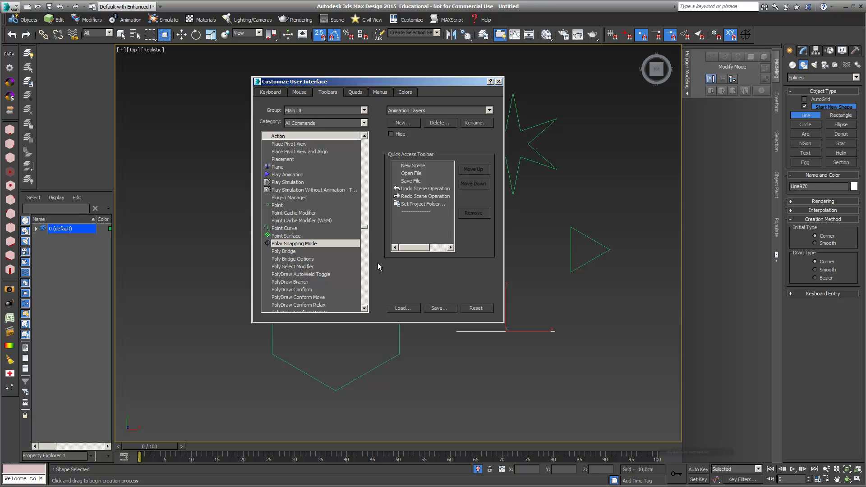
click(499, 83)
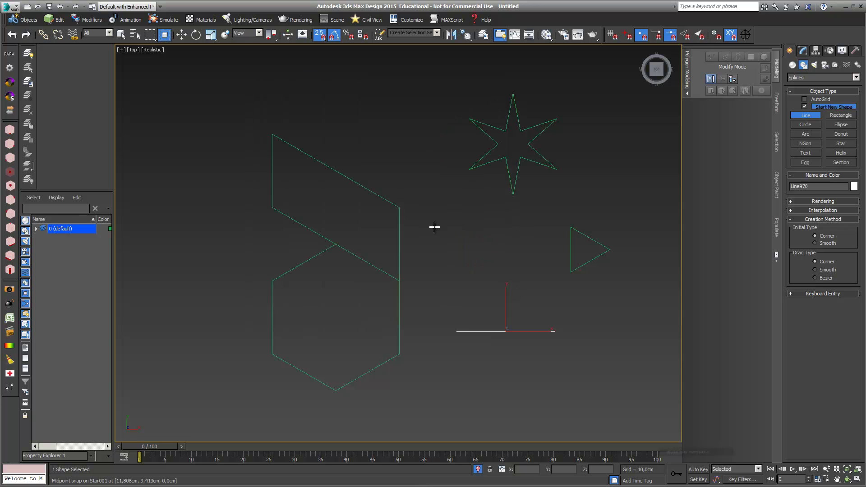
Step: Turn on polar snapping and draw a closed four-sided line spline with a horizontal base in the empty area beside the motif
scroll(538, 263, down, 4)
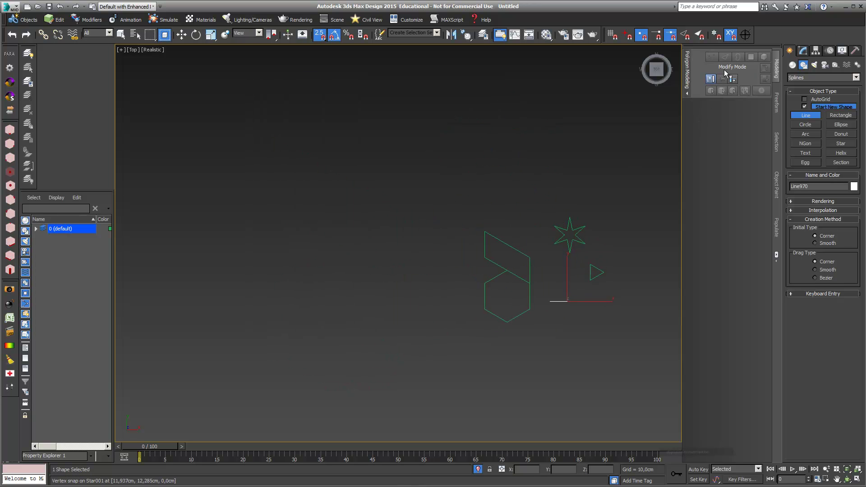
click(746, 34)
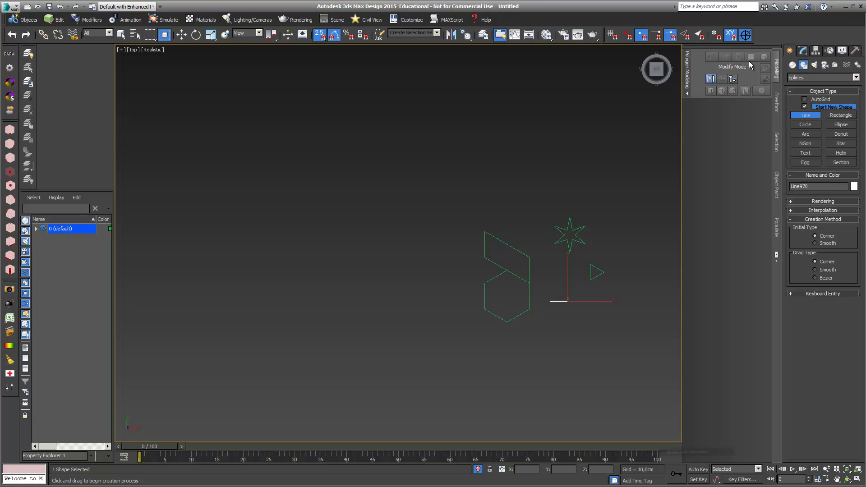
click(246, 266)
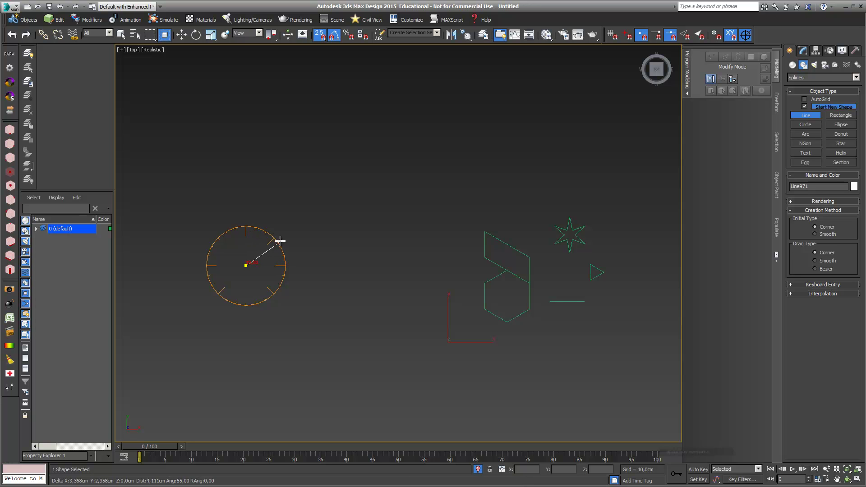
click(295, 265)
right_click(295, 266)
click(315, 266)
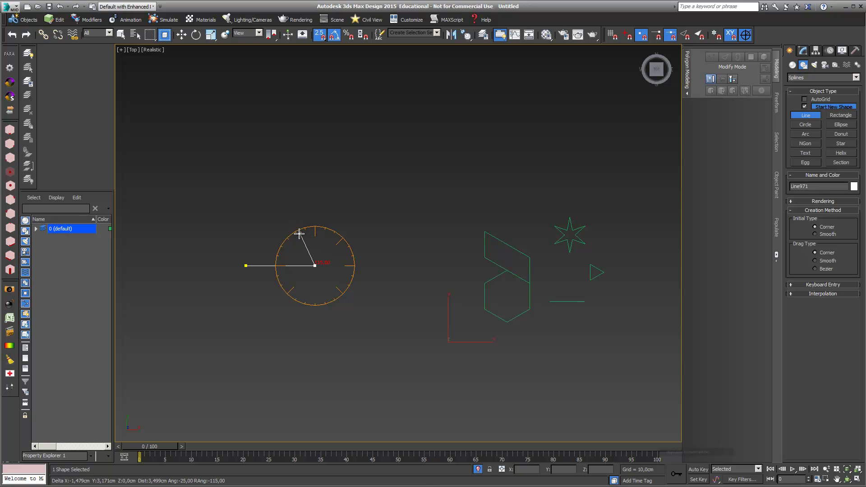
click(271, 191)
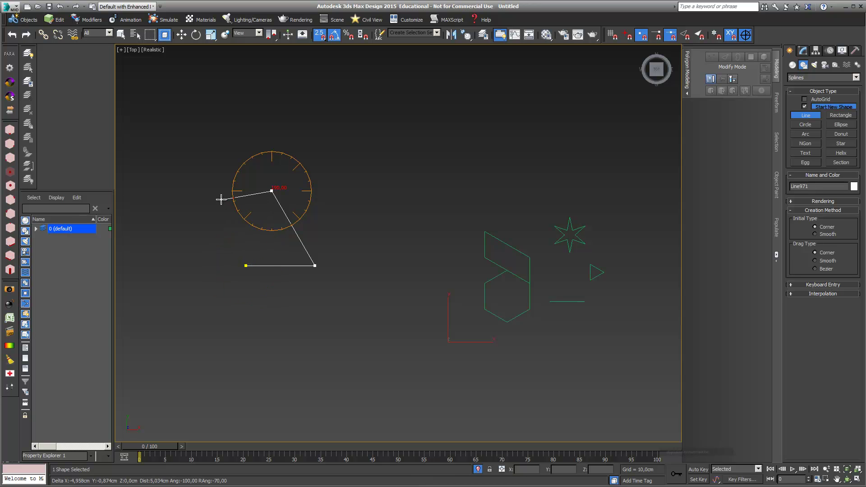
click(183, 170)
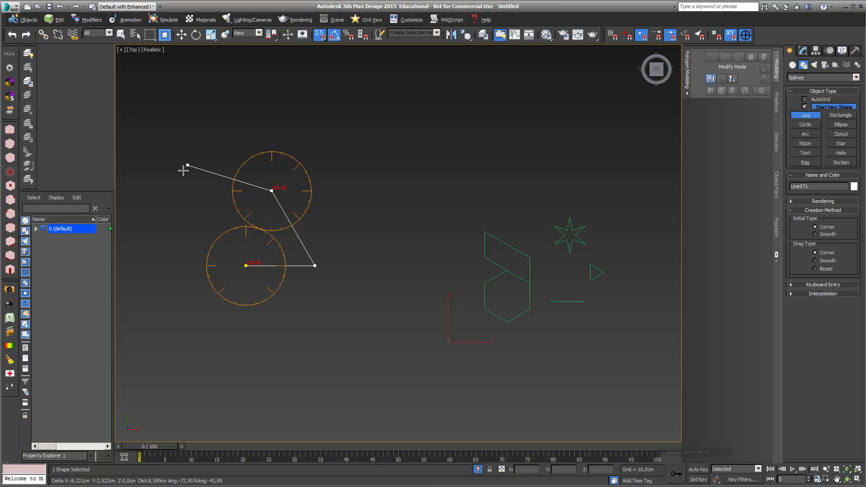
click(245, 266)
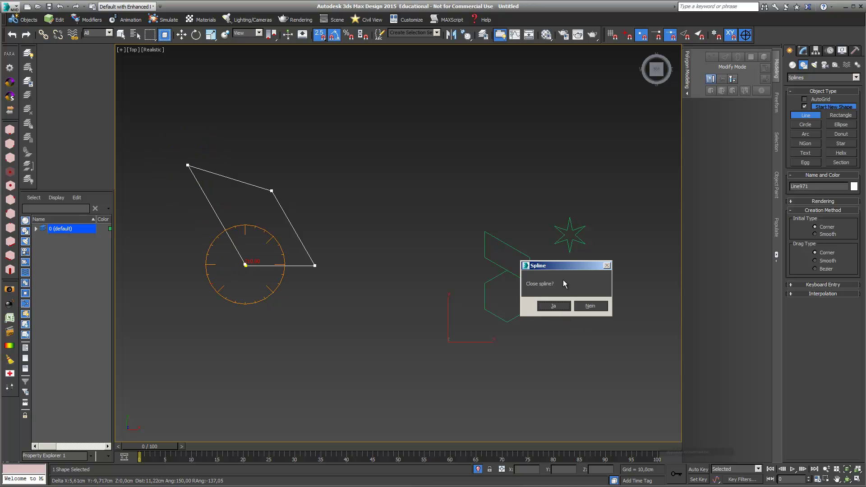
drag(578, 268, 463, 224)
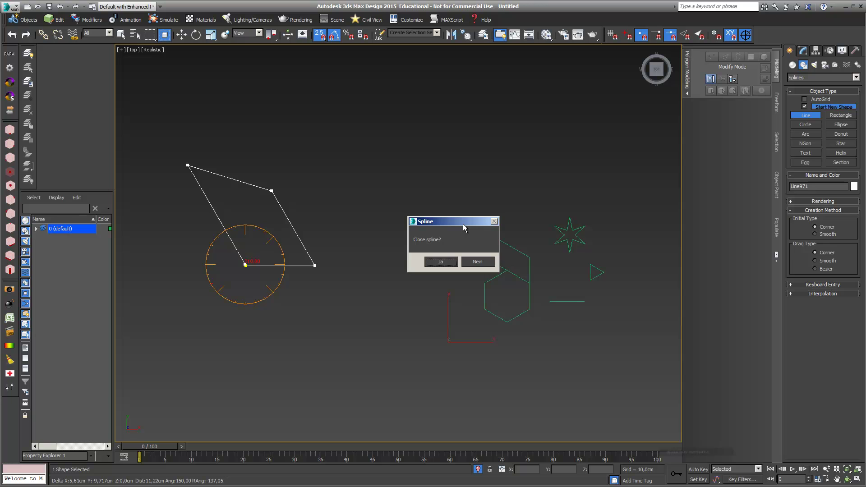
click(435, 263)
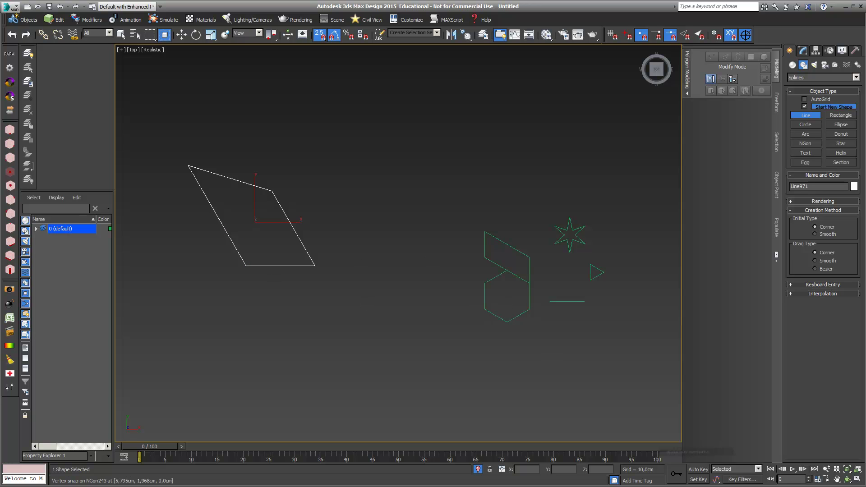